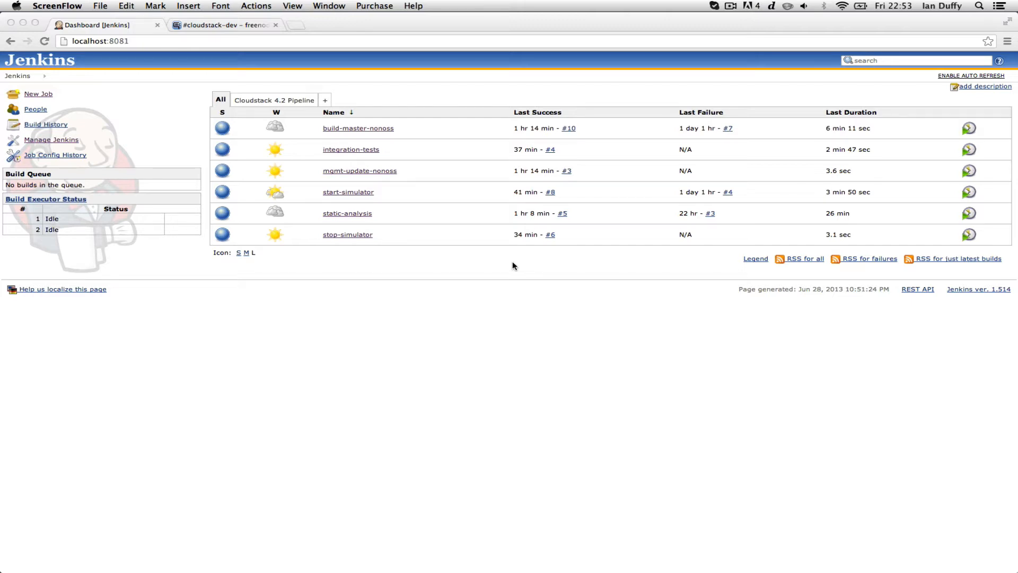
Bring the browser with the Jenkins dashboard of six CloudStack jobs to the front
left_click(278, 102)
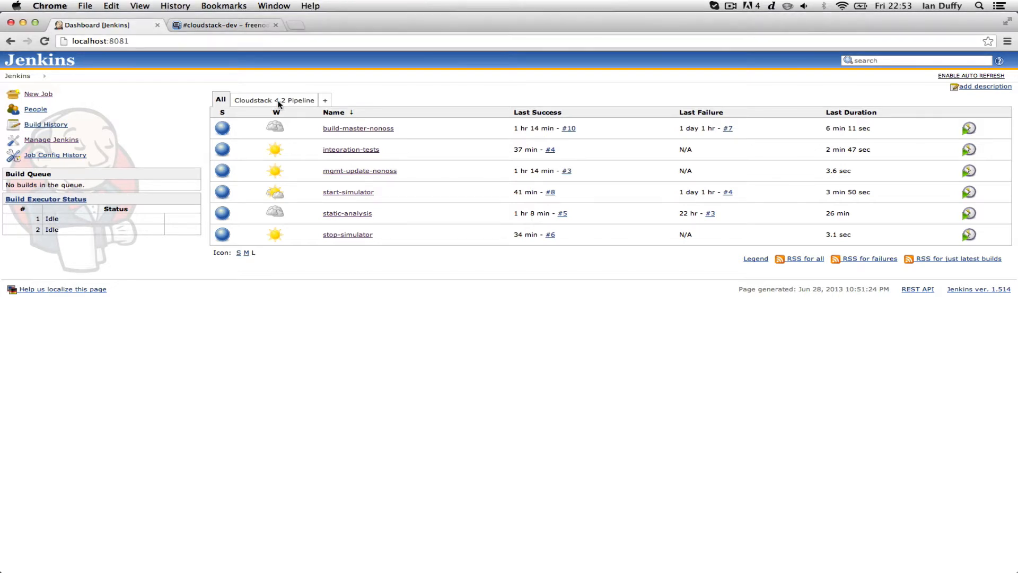
Open the Cloudstack 4.2 Pipeline view and go to build #3 of mgmt-update-nonoss
left_click(278, 102)
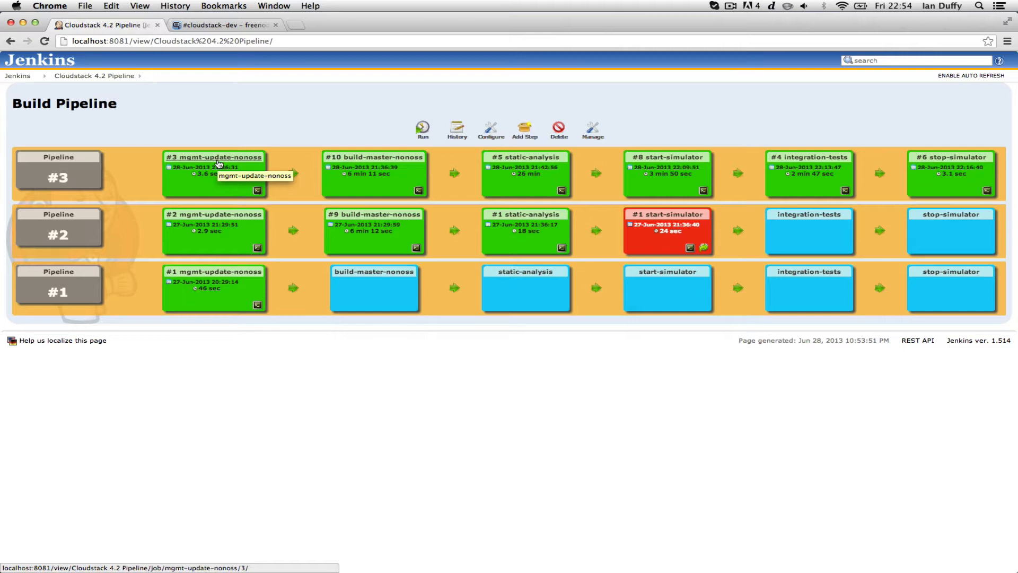
left_click(219, 163)
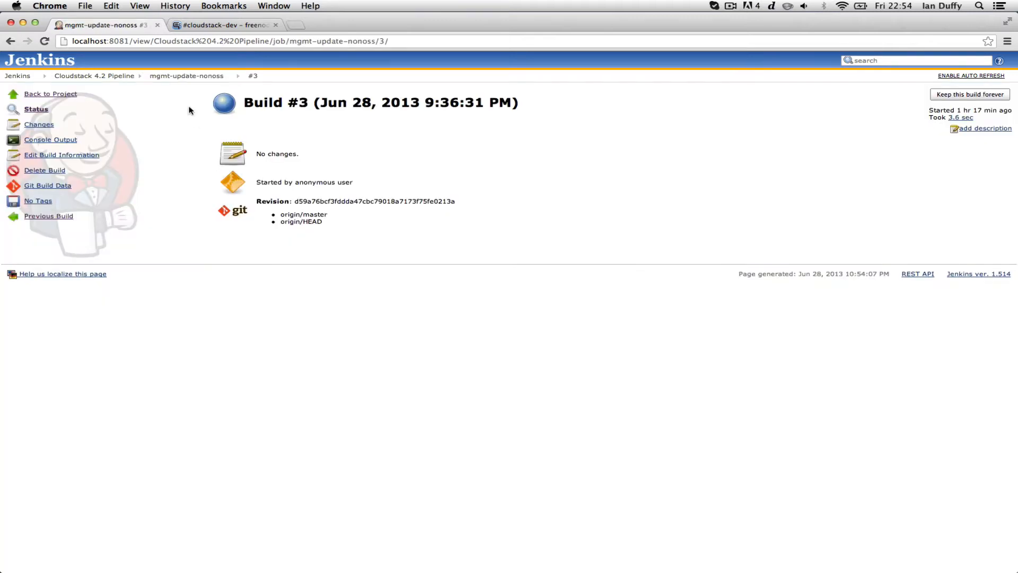
Check that mgmt-update-nonoss triggers build-master-nonoss, then go back to the Cloudstack 4.2 Pipeline view
left_click(187, 81)
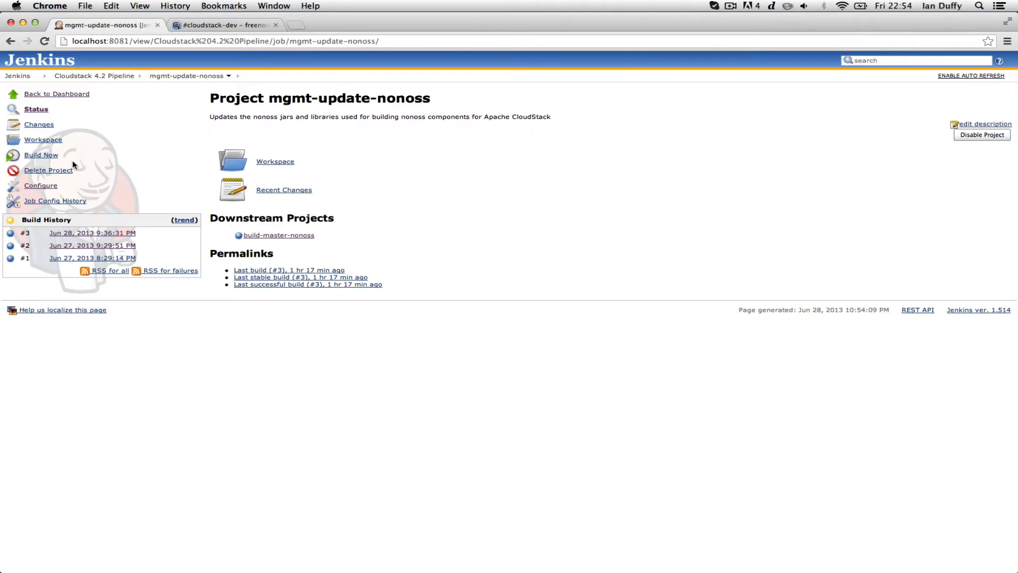
left_click(42, 188)
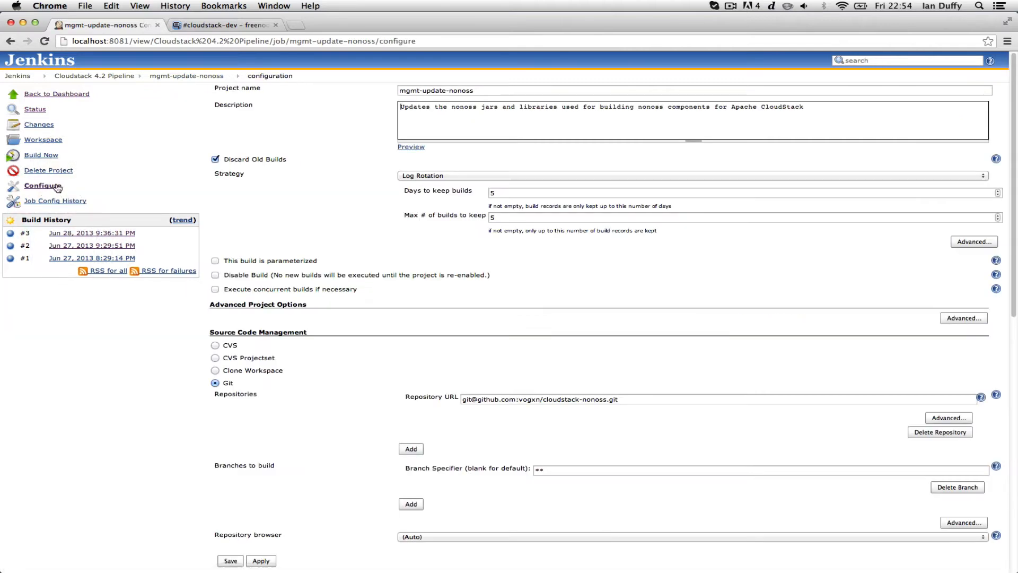
scroll(402, 281, "down", 5)
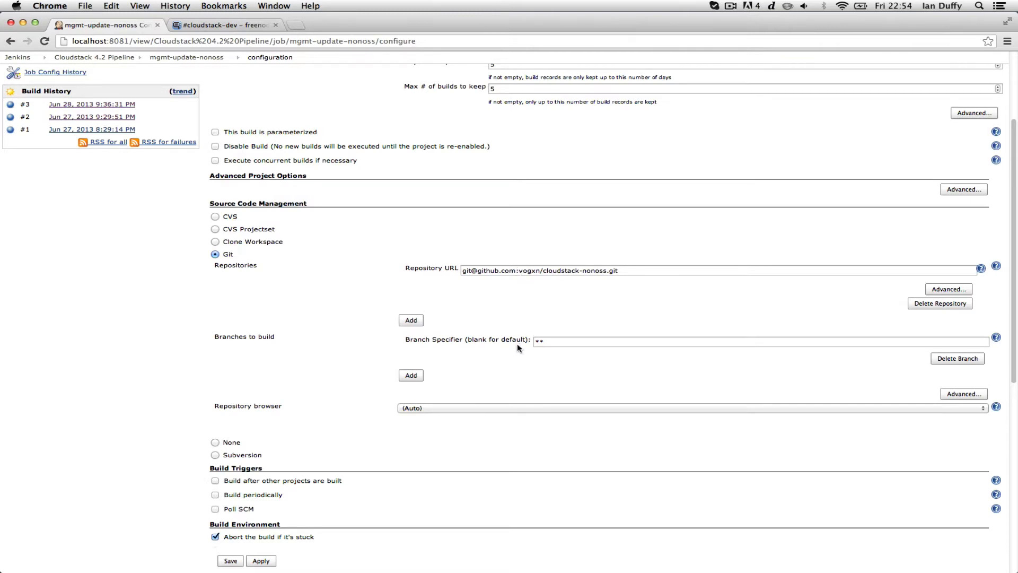
scroll(517, 343, "down", 14)
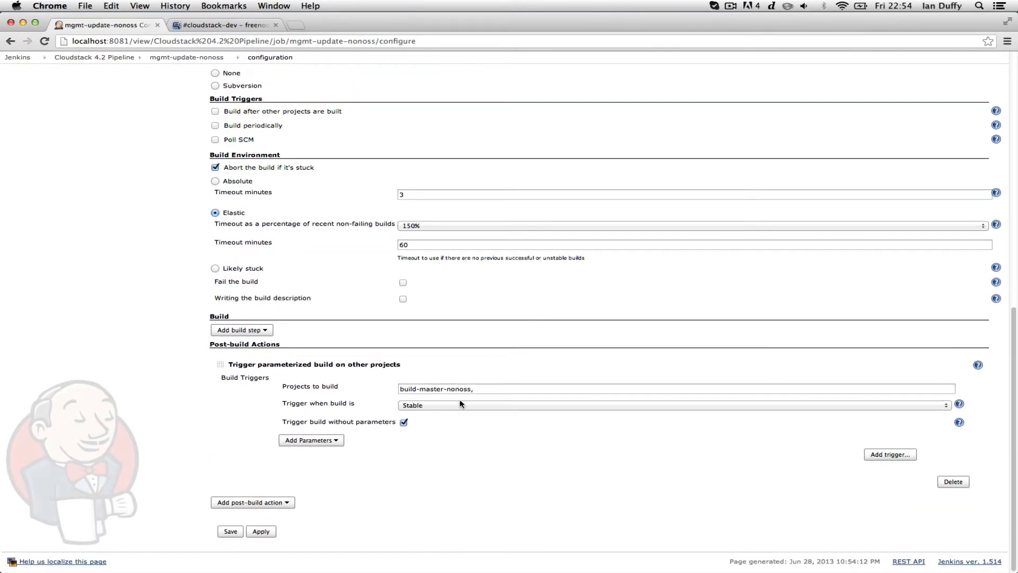
scroll(462, 404, "up", 20)
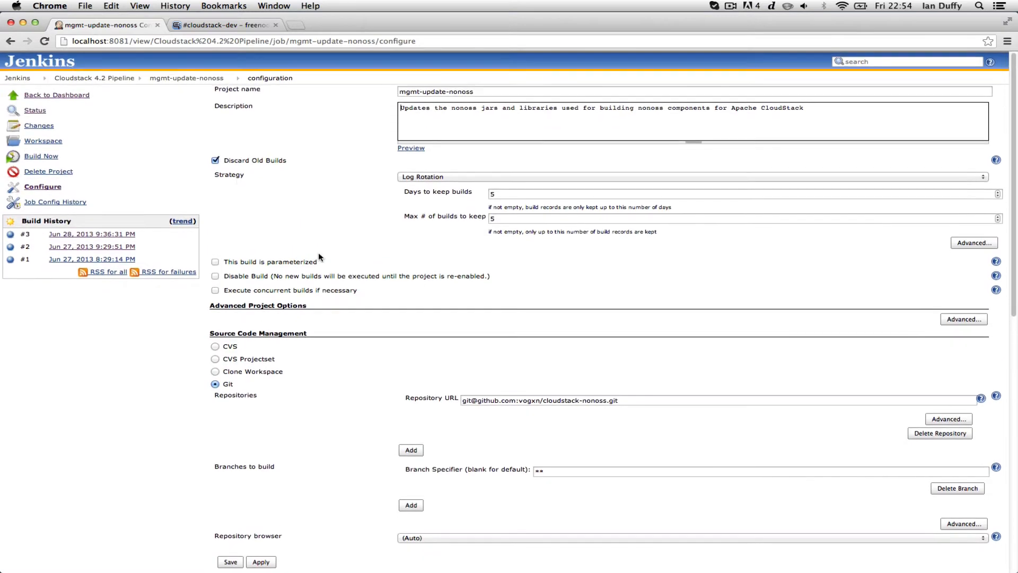
left_click(108, 77)
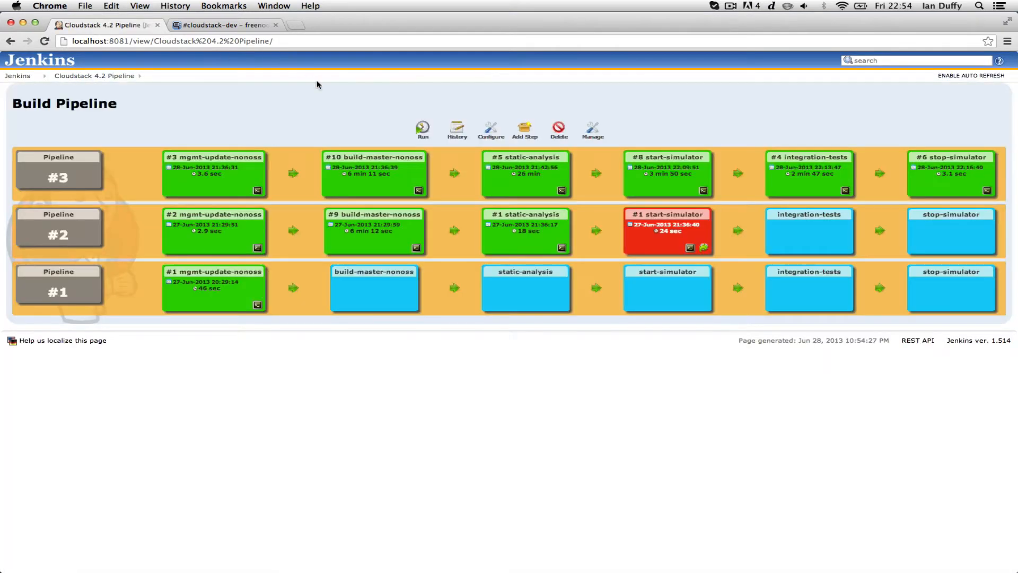
Review build-master-nonoss's build steps and static-analysis trigger from build #10, then open a new browser tab
left_click(380, 159)
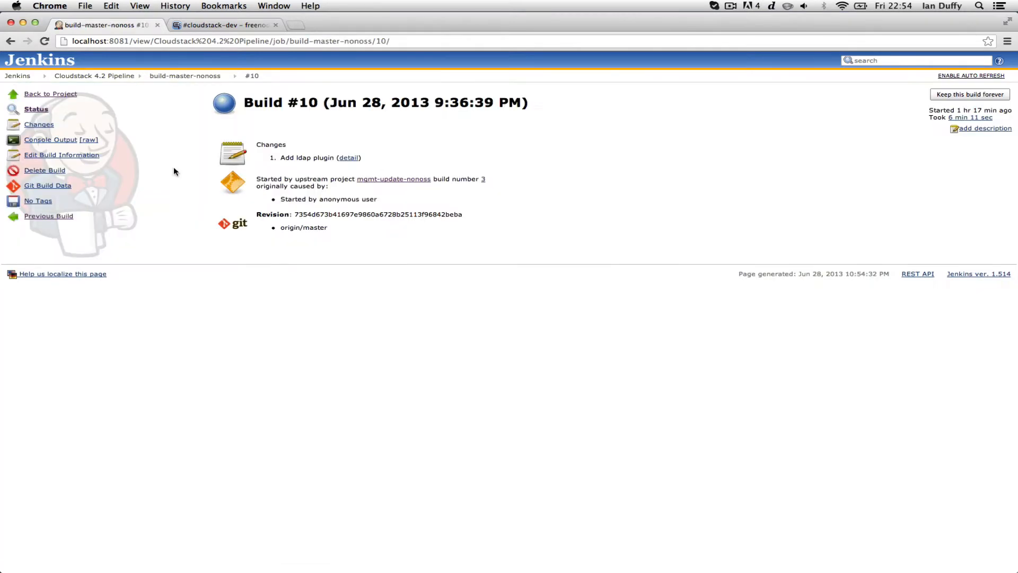
left_click(189, 77)
left_click(47, 184)
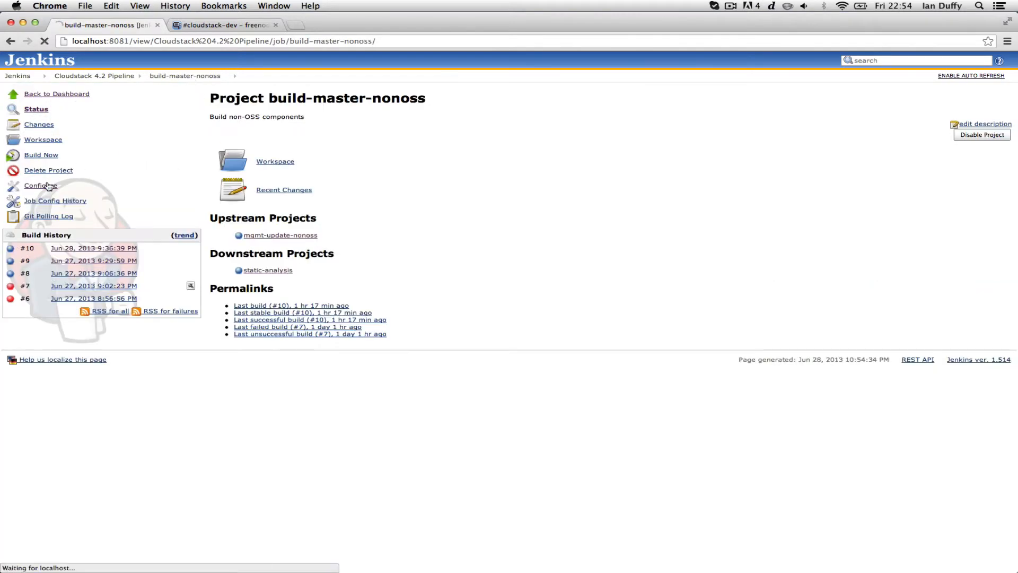
scroll(538, 319, "down", 5)
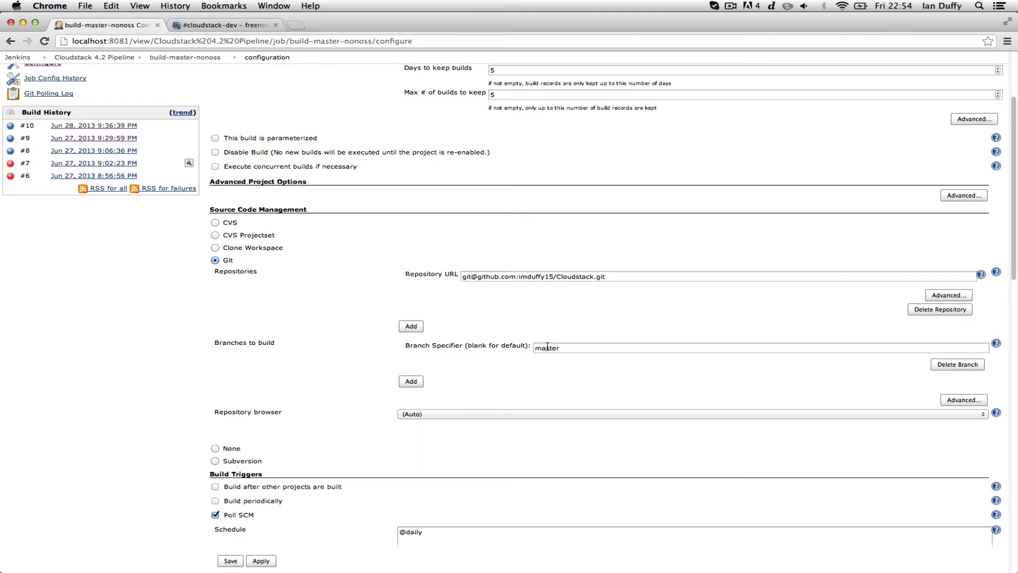
scroll(548, 345, "down", 6)
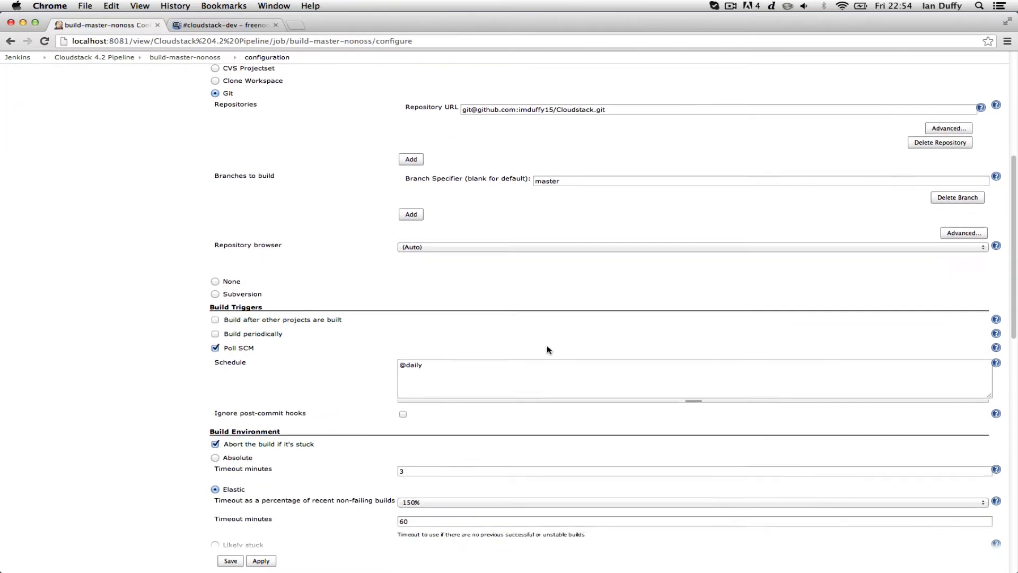
scroll(547, 349, "down", 12)
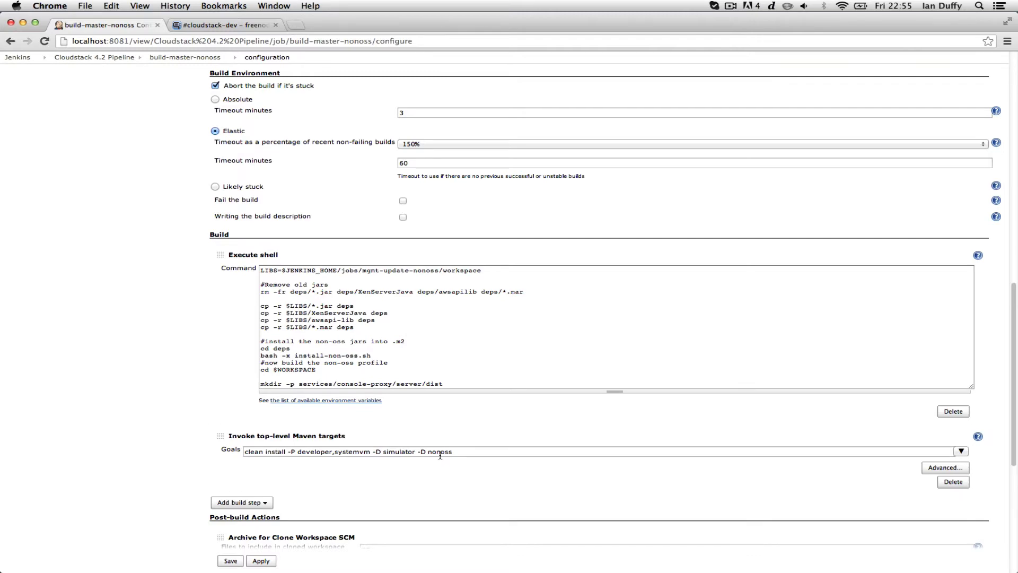
scroll(462, 428, "down", 5)
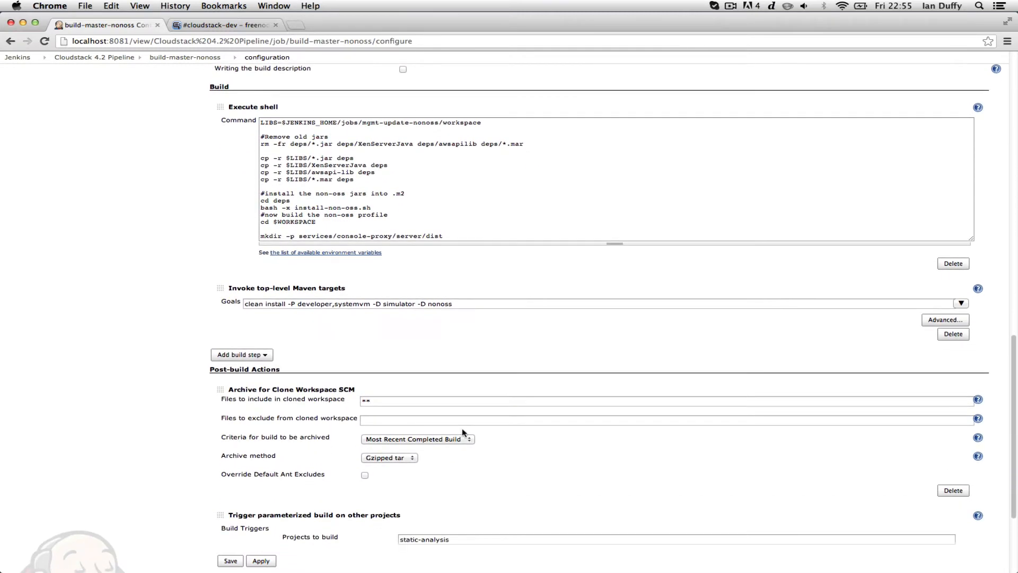
scroll(463, 432, "down", 4)
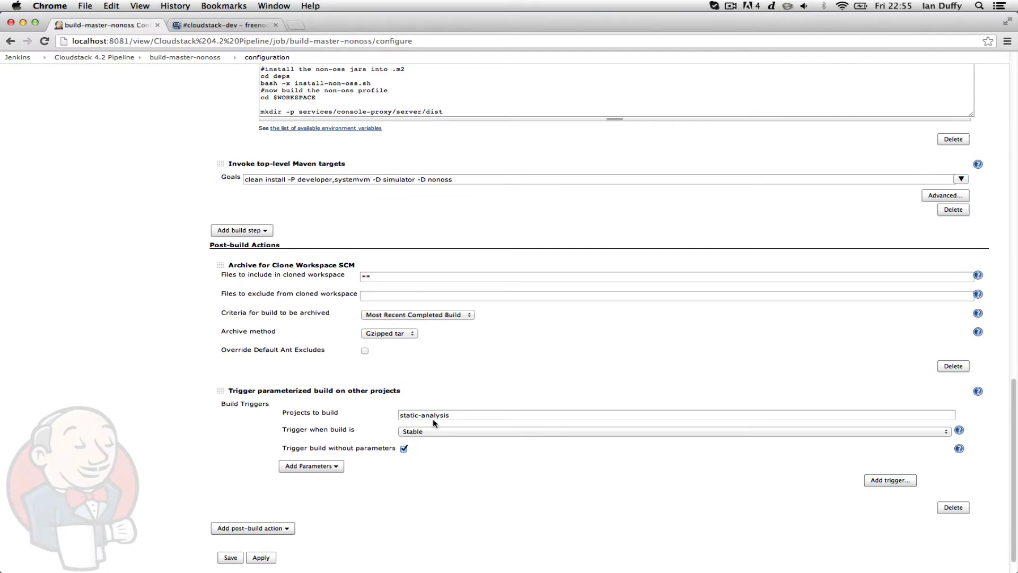
scroll(432, 419, "up", 20)
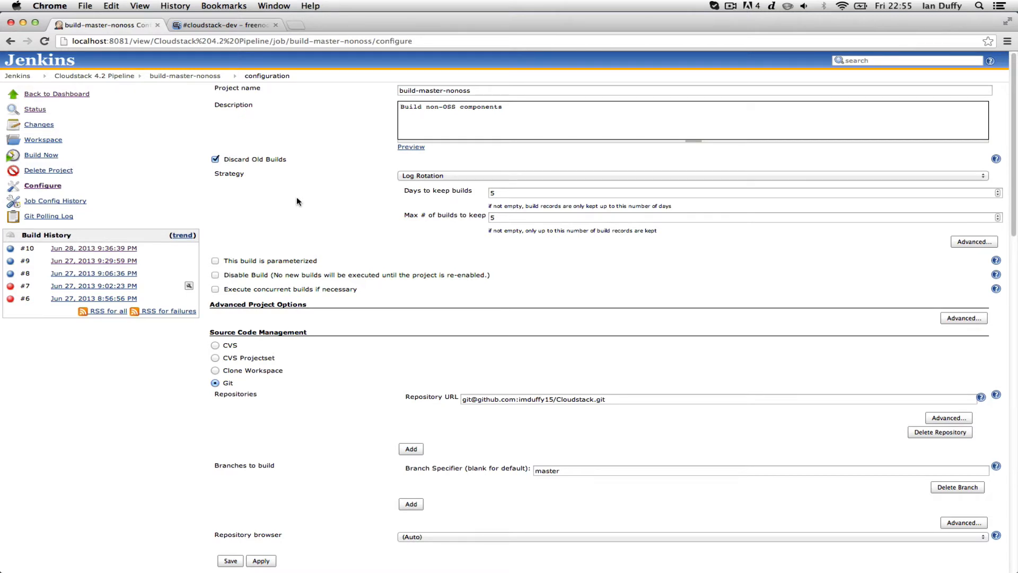
key("super+t")
Load Sonar at localhost:9000 and open the Apache CloudStack project dashboard
type("localhost:9000")
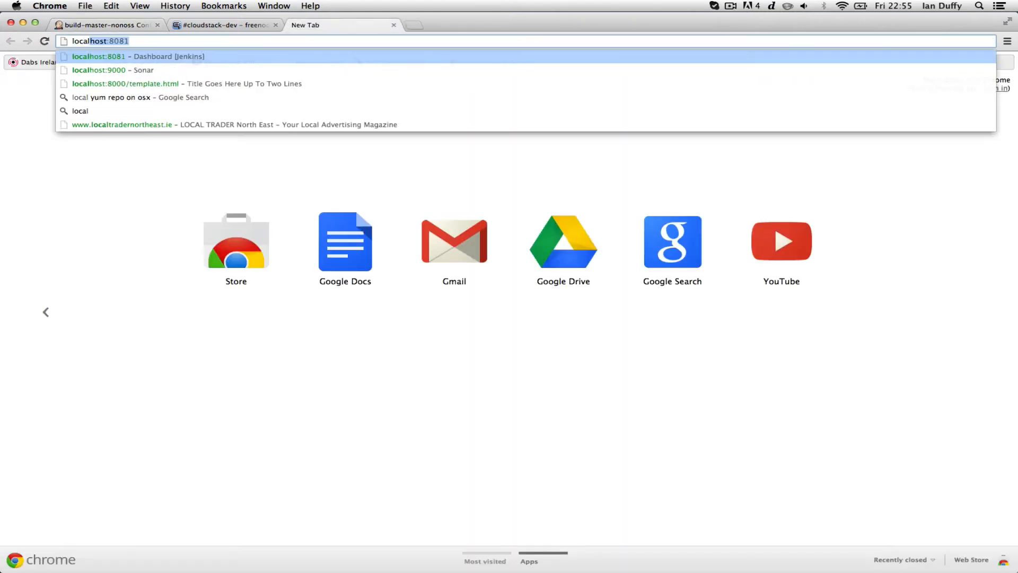
key("Return")
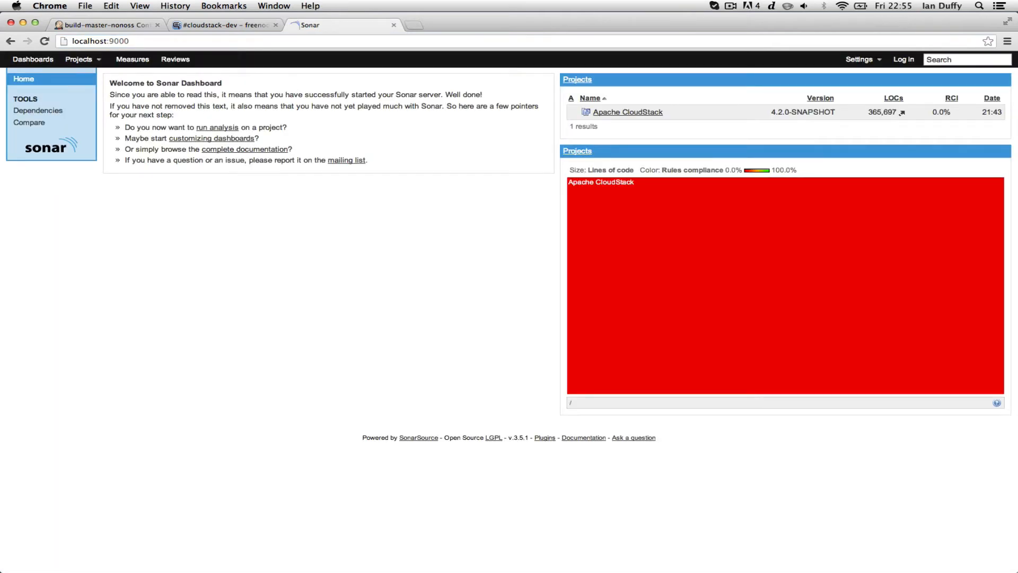
left_click(625, 113)
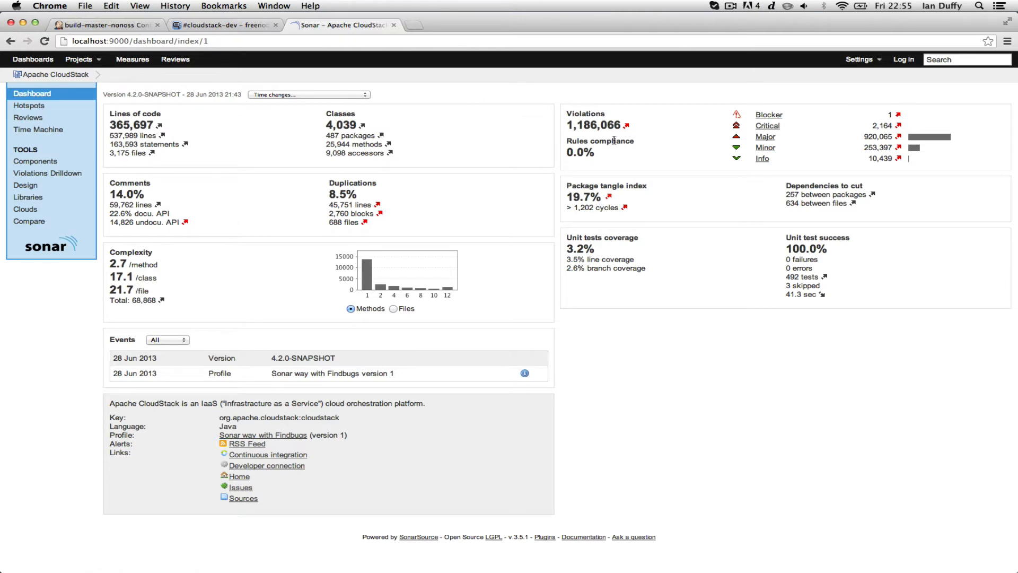
Drill into critical Avoid Catching Throwable violations down to CapacityDaoImpl's source, then return to Jenkins
left_click(768, 126)
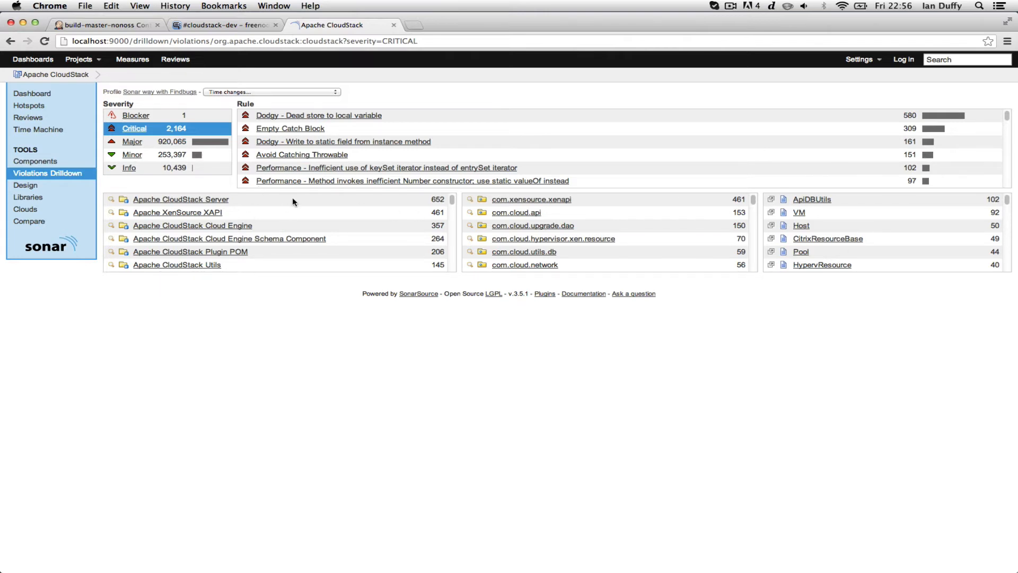
left_click(306, 159)
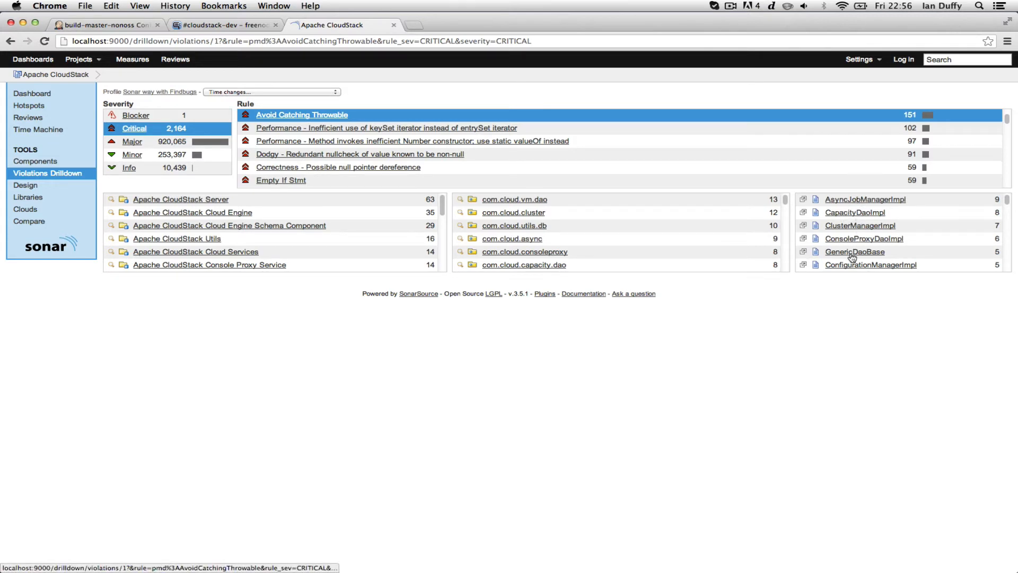
left_click(857, 213)
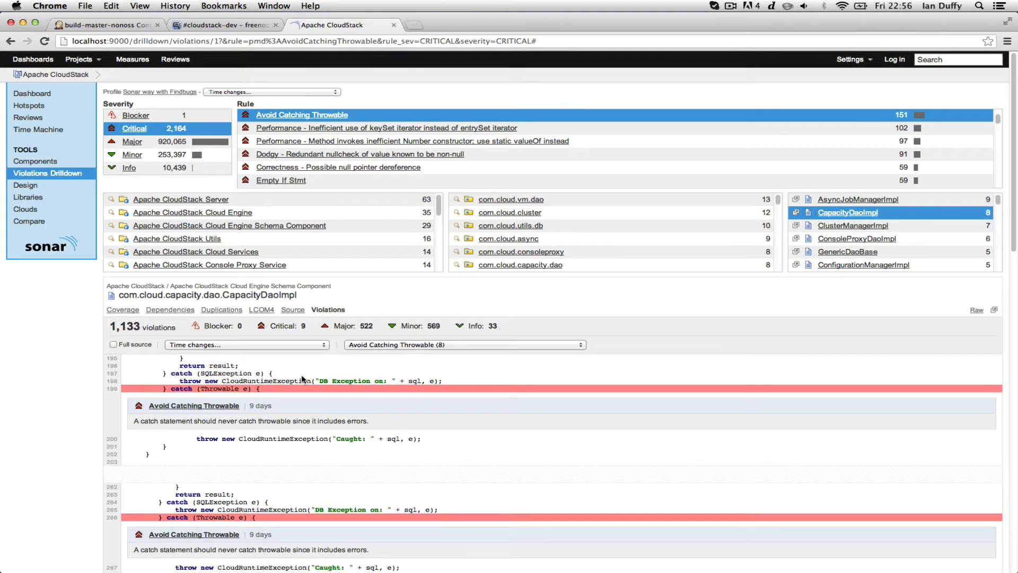
scroll(248, 390, "down", 2)
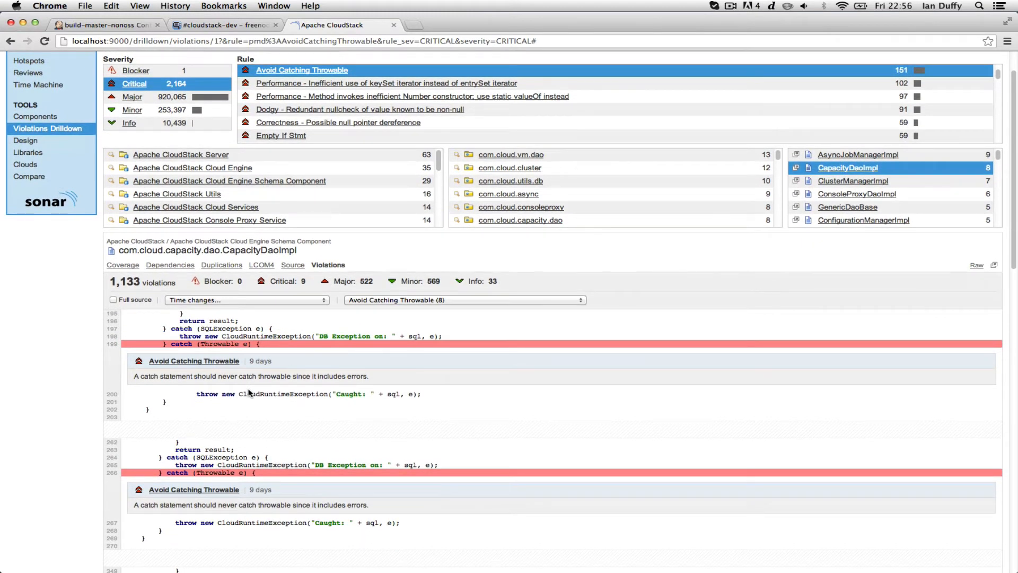
scroll(296, 265, "up", 2)
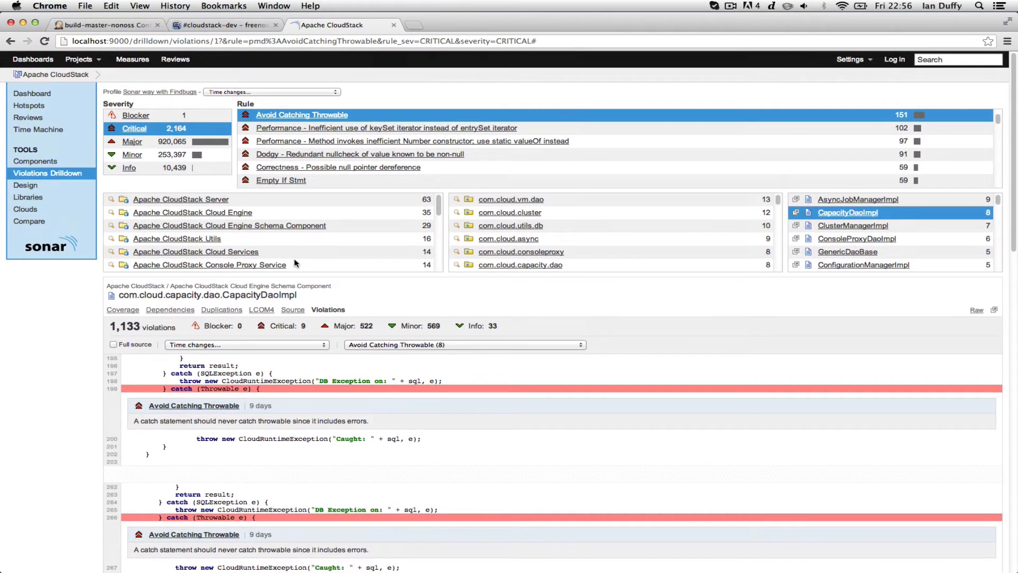
left_click(134, 26)
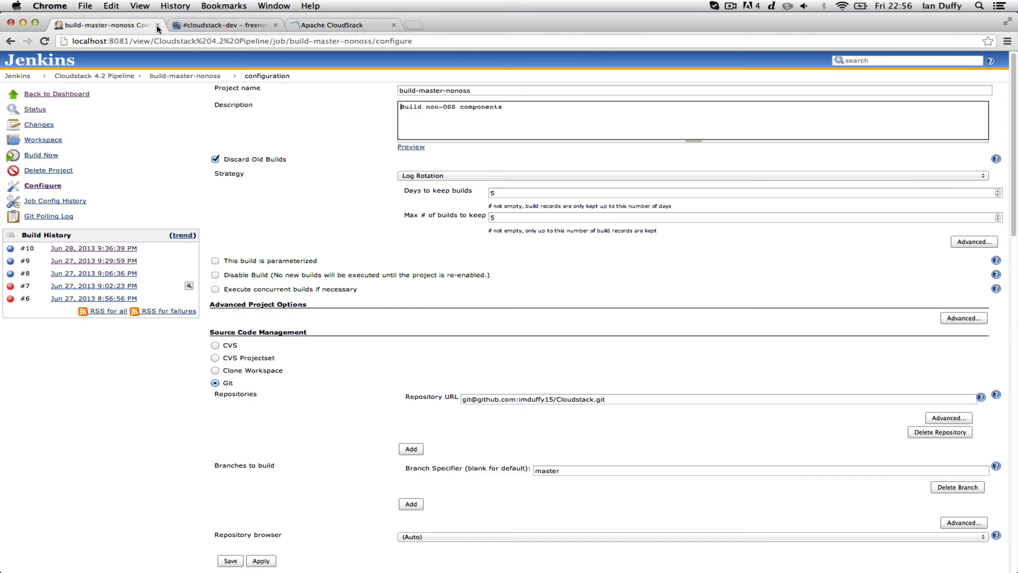
Go from the pipeline view via build #8 to the start-simulator job configuration
left_click(112, 77)
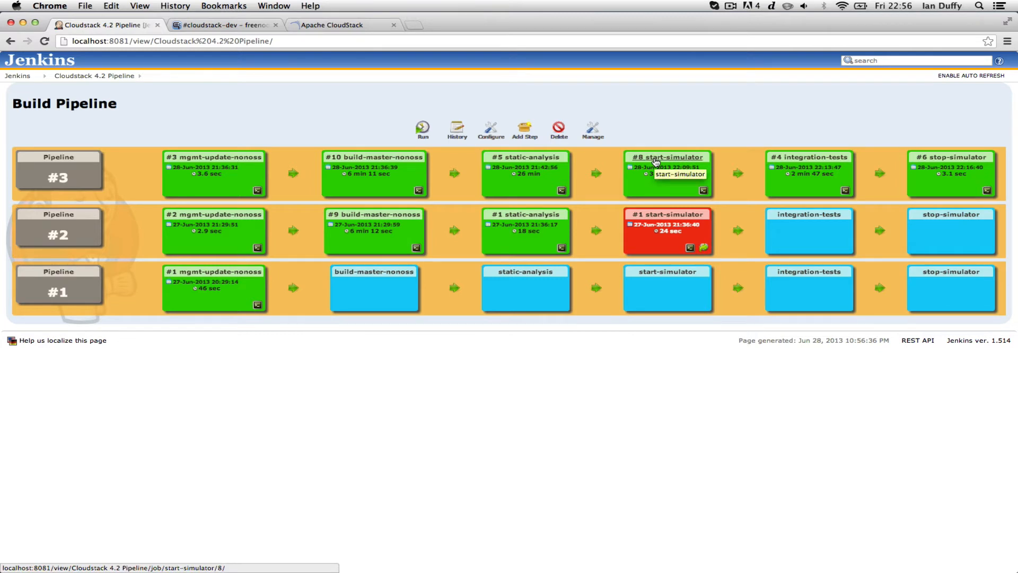
left_click(656, 160)
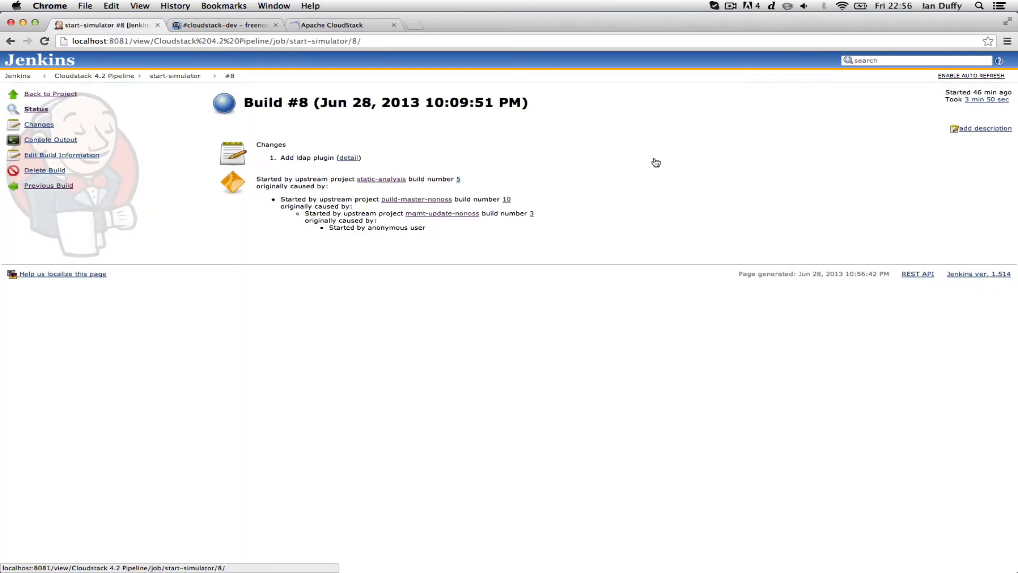
left_click(163, 78)
left_click(46, 186)
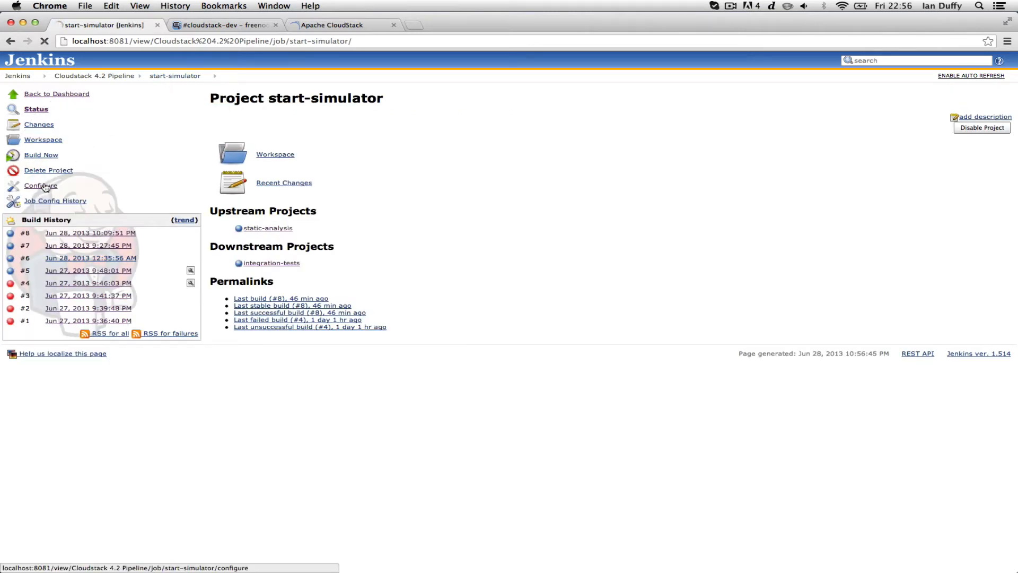
scroll(335, 176, "down", 3)
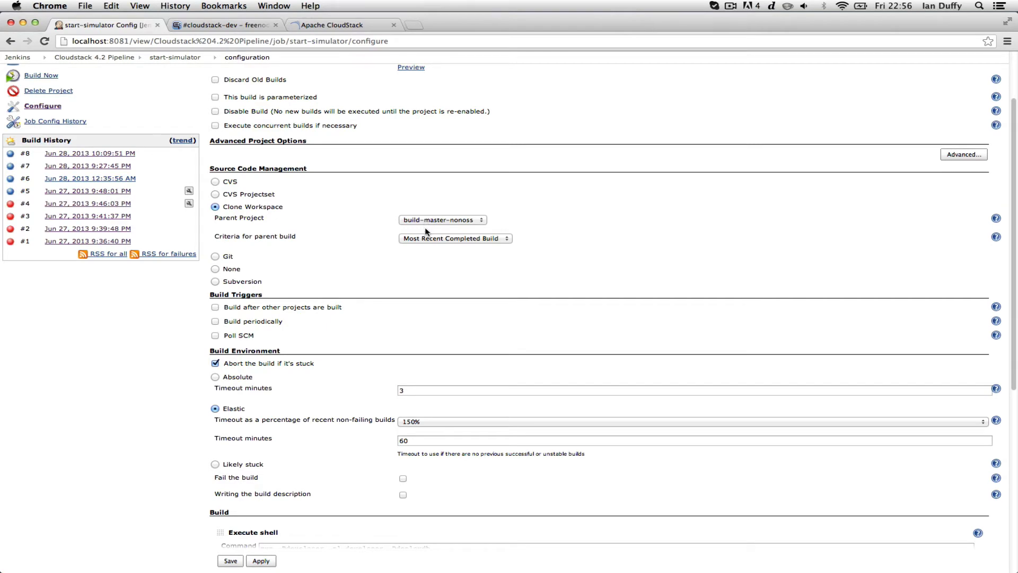
scroll(425, 227, "down", 8)
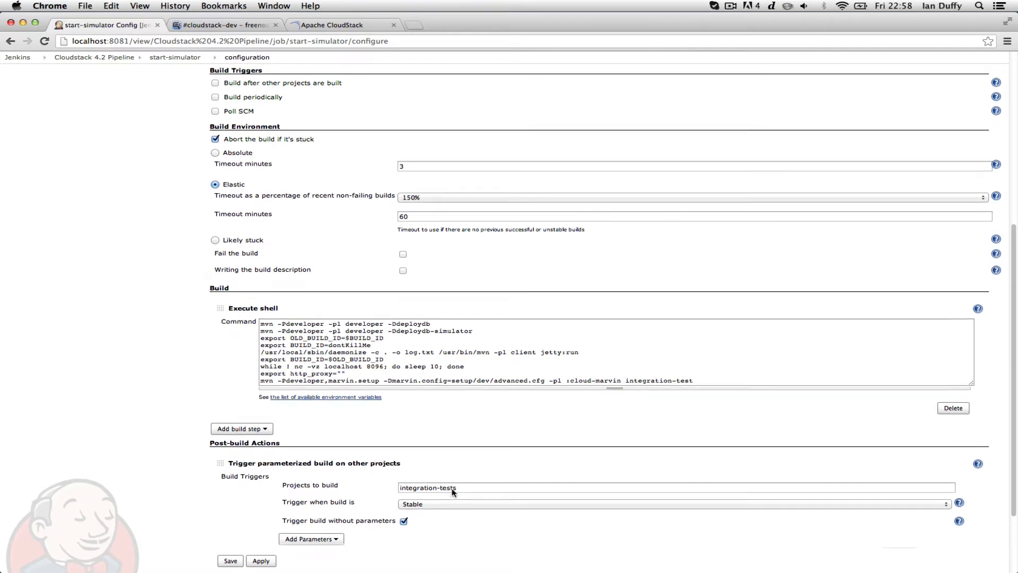
scroll(454, 492, "up", 10)
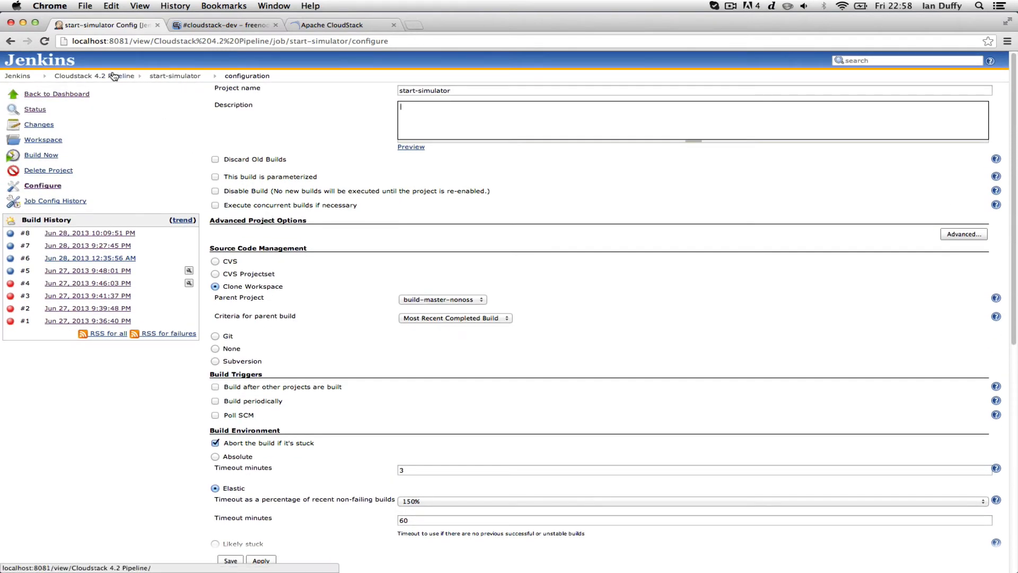
Check integration-tests build #4's log, then view the latest test_public_ip_range build log
left_click(125, 76)
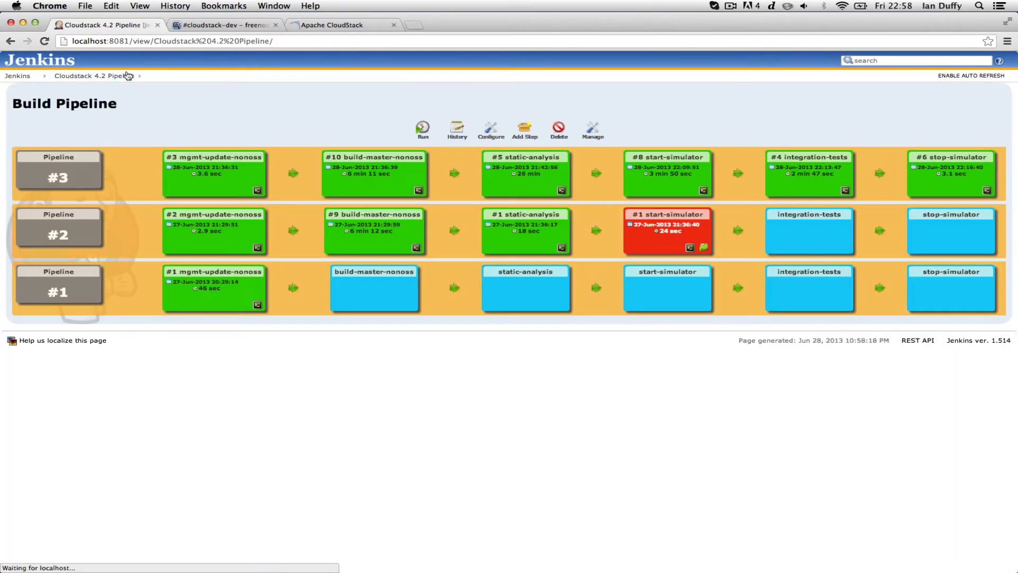
left_click(784, 154)
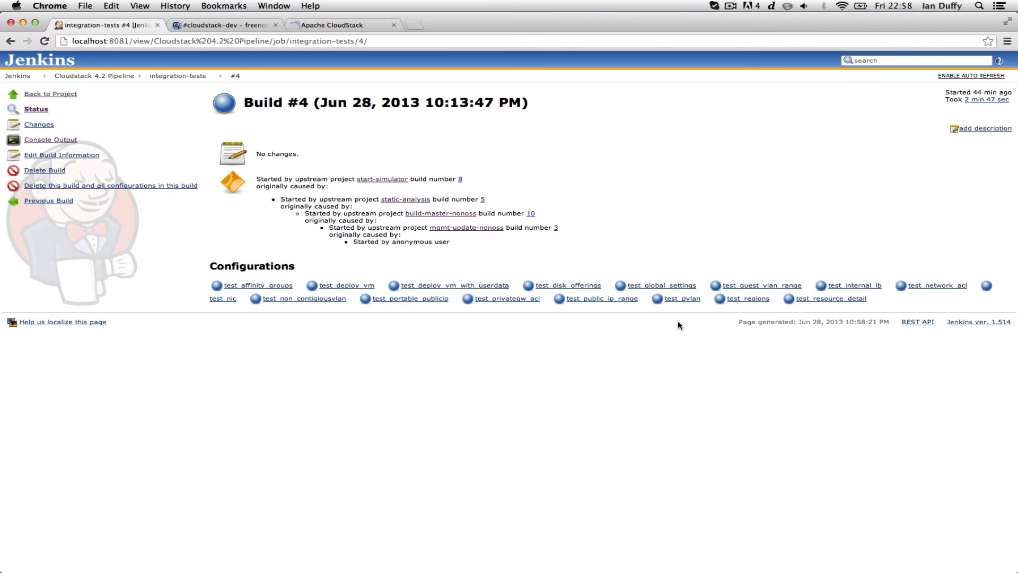
left_click(64, 141)
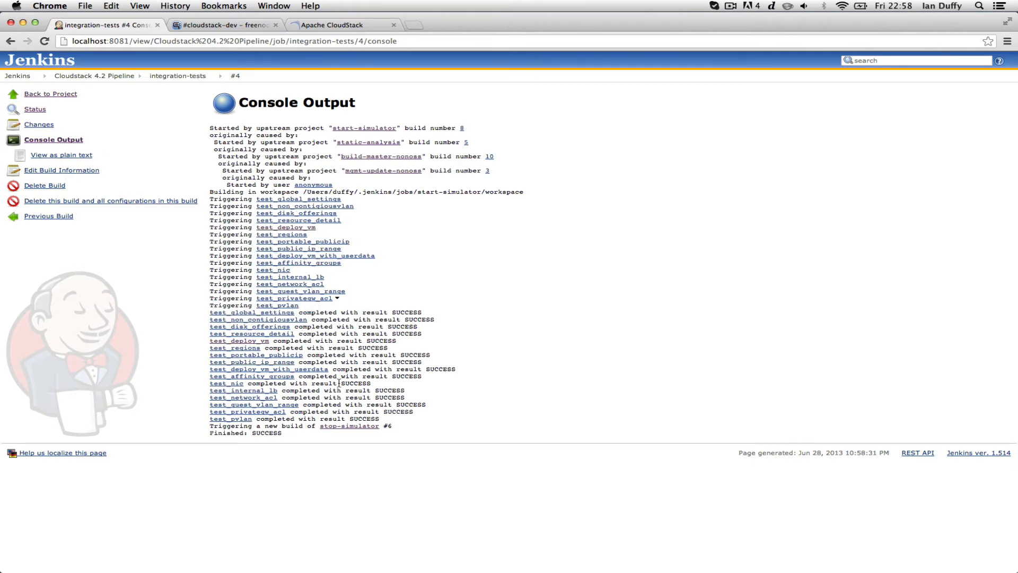
left_click(301, 249)
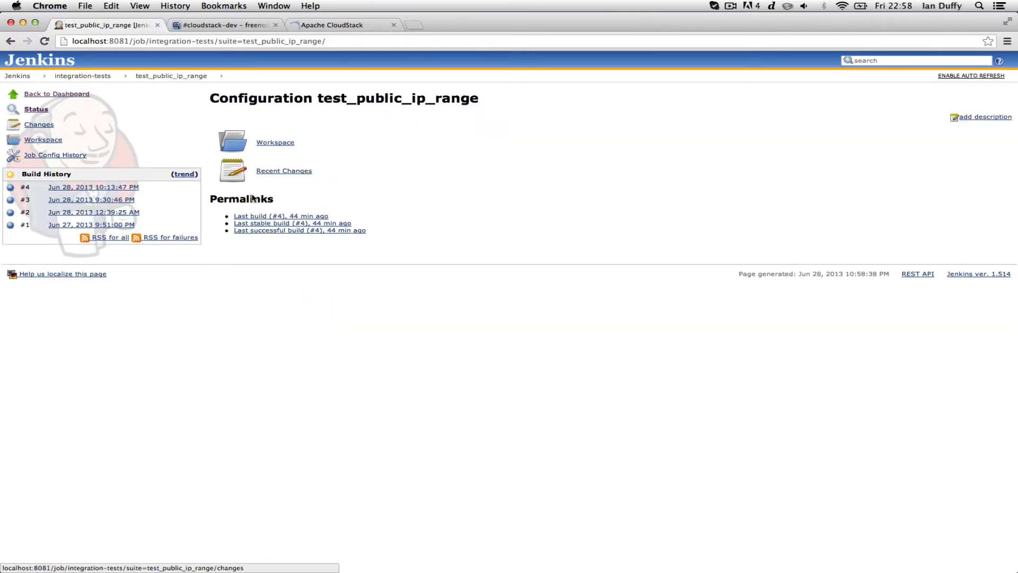
left_click(263, 216)
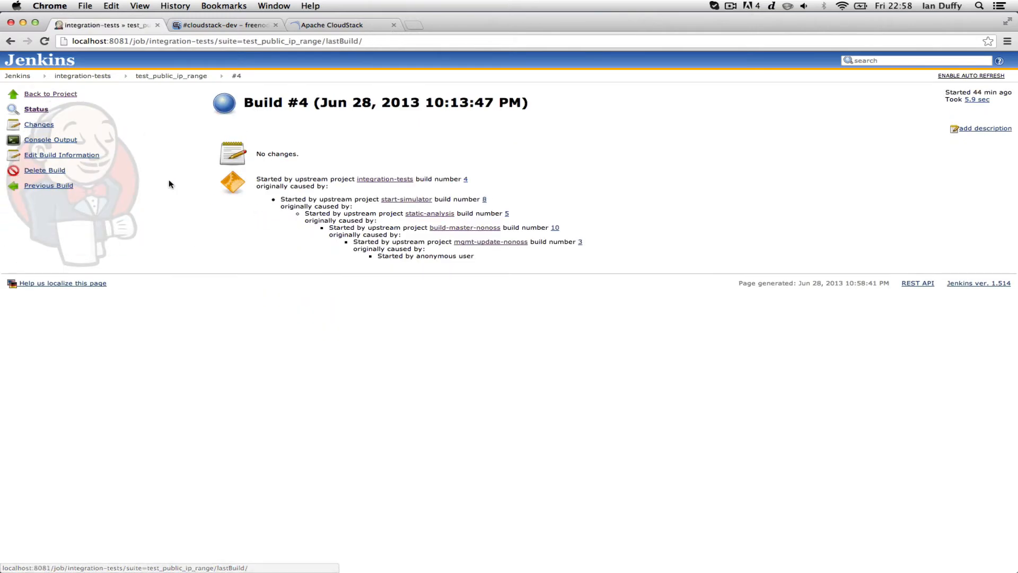
left_click(69, 141)
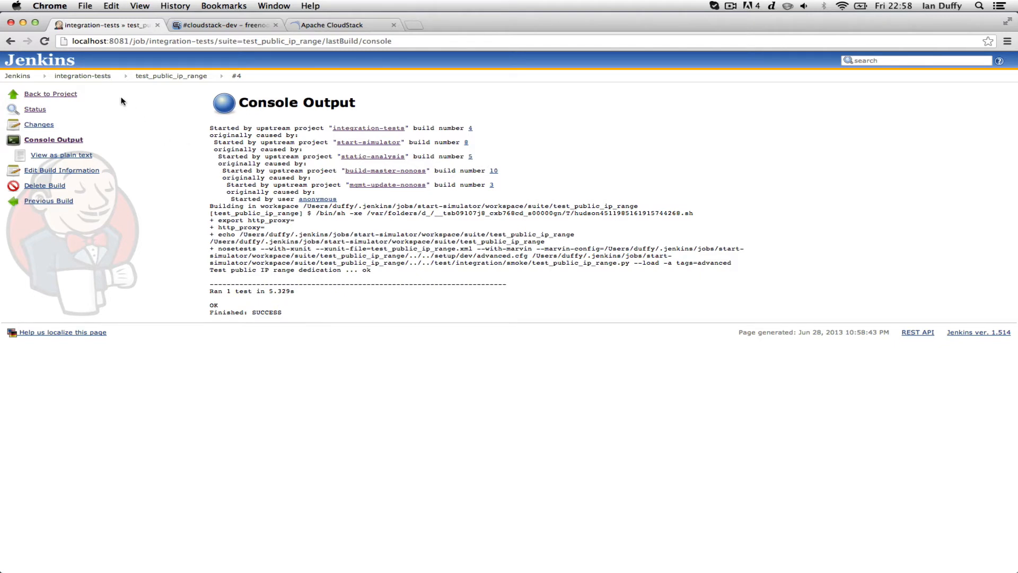
Review the integration-tests matrix and build settings, then return to its project page
left_click(96, 76)
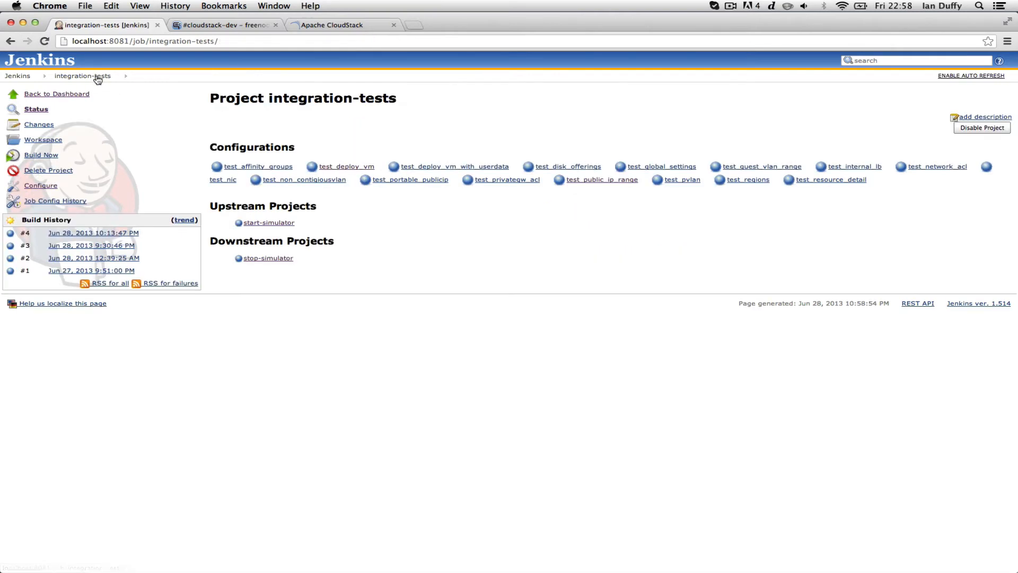
left_click(45, 186)
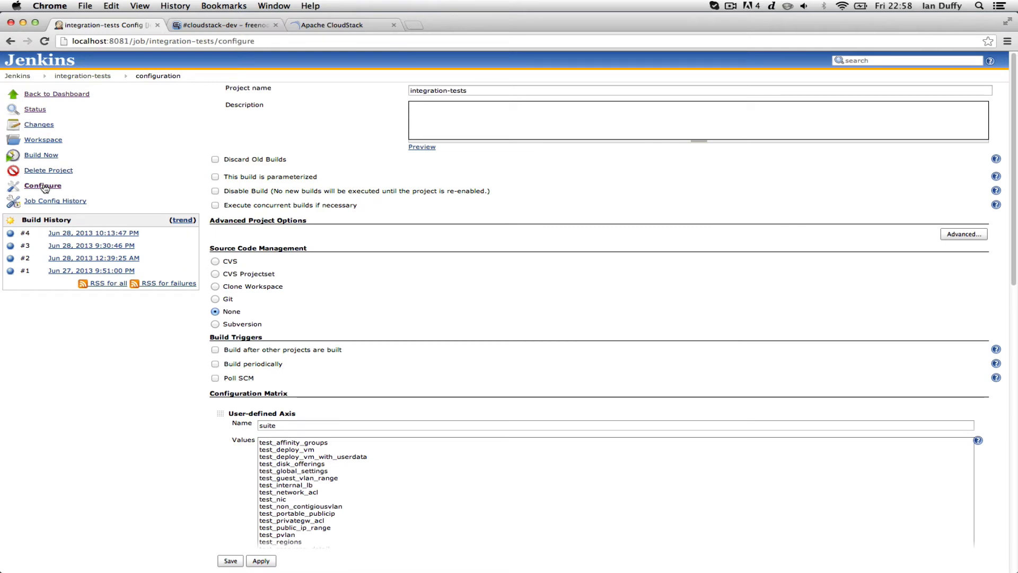
scroll(339, 247, "down", 4)
scroll(341, 249, "down", 3)
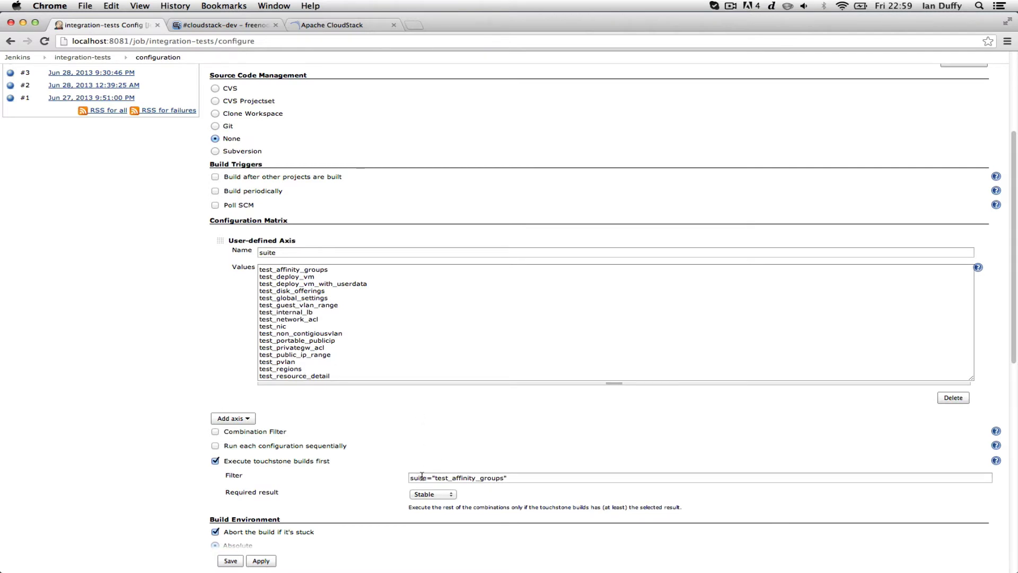
scroll(422, 476, "down", 5)
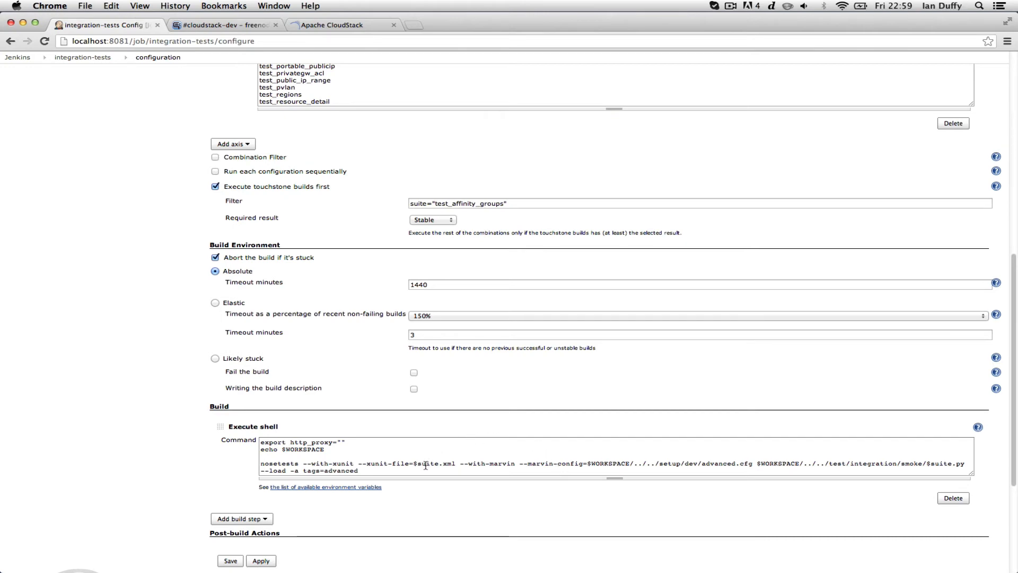
scroll(425, 466, "down", 6)
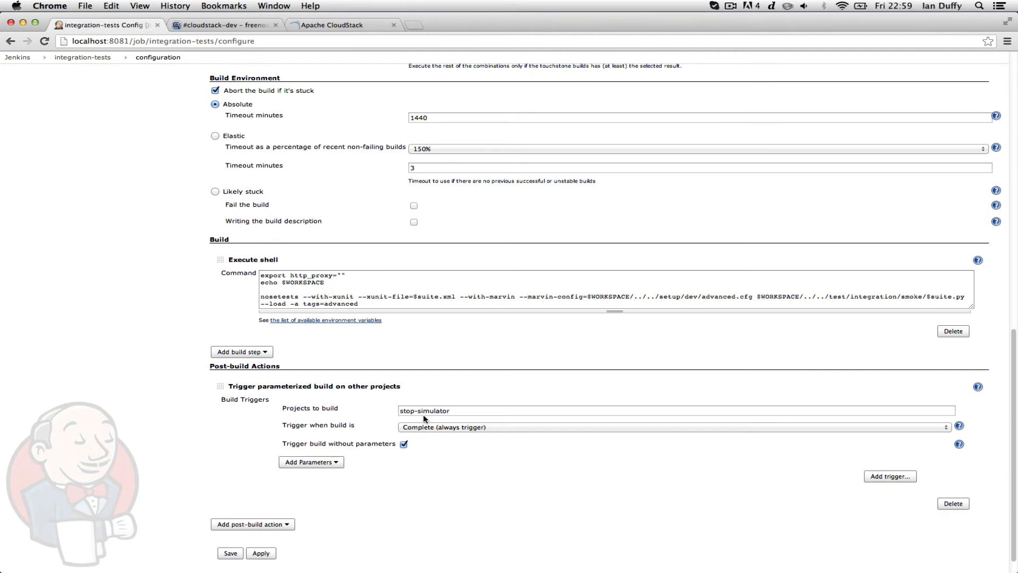
scroll(424, 419, "up", 15)
left_click(80, 76)
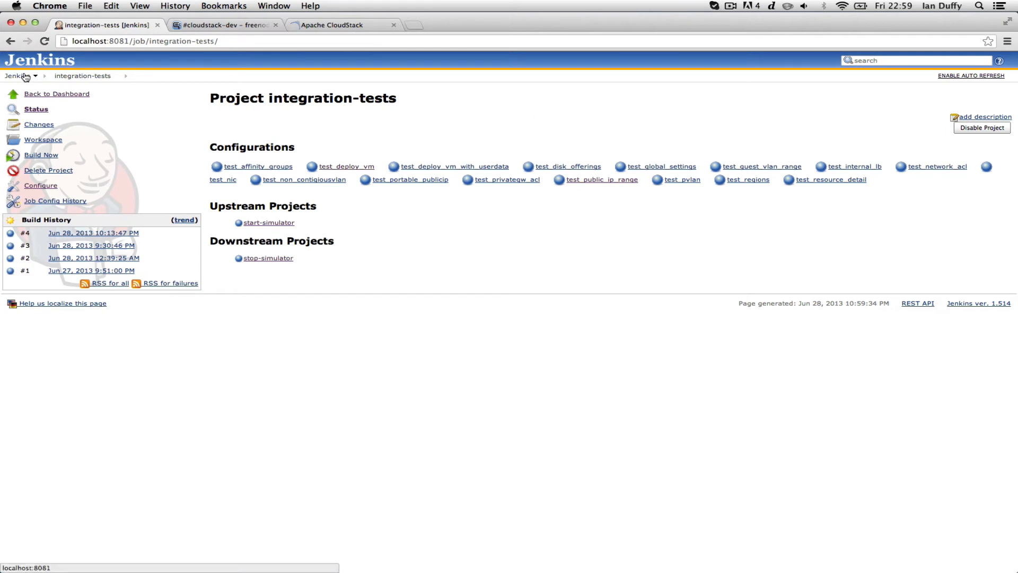
Check that stop-simulator's shell step runs mvn -pl :cloud-client-ui jetty:stop, then return to the pipeline
left_click(25, 77)
left_click(271, 100)
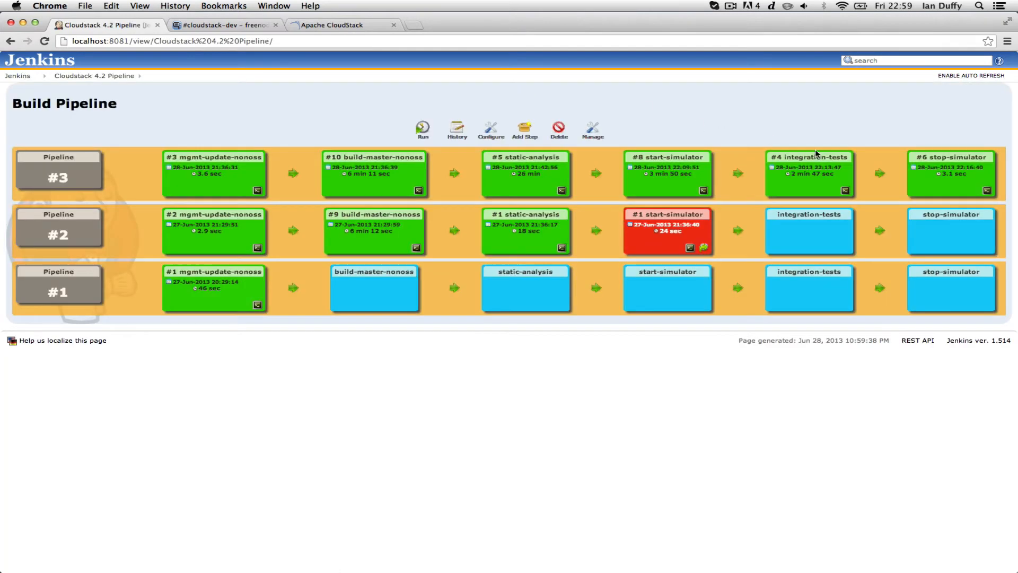
left_click(945, 163)
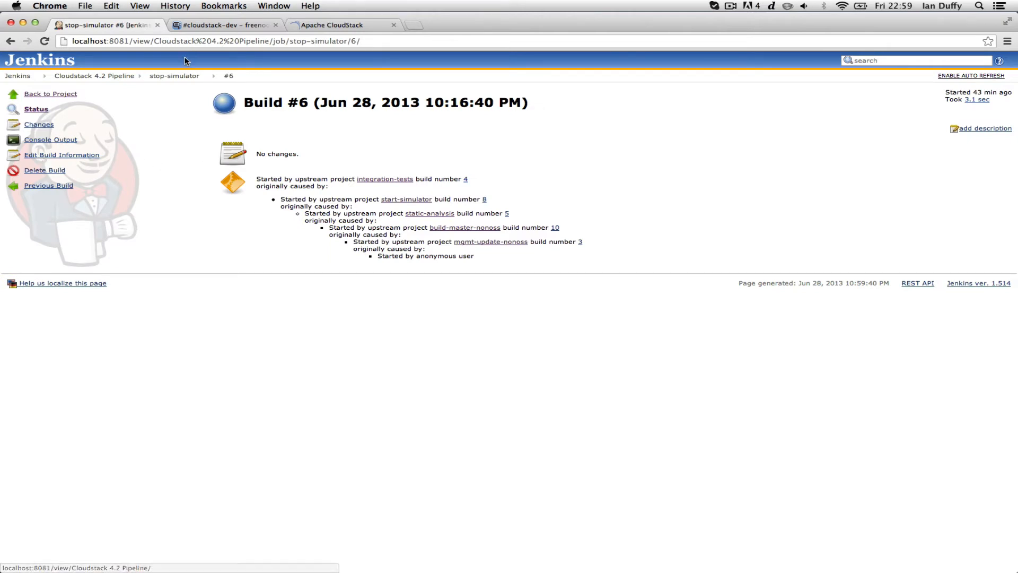
left_click(180, 76)
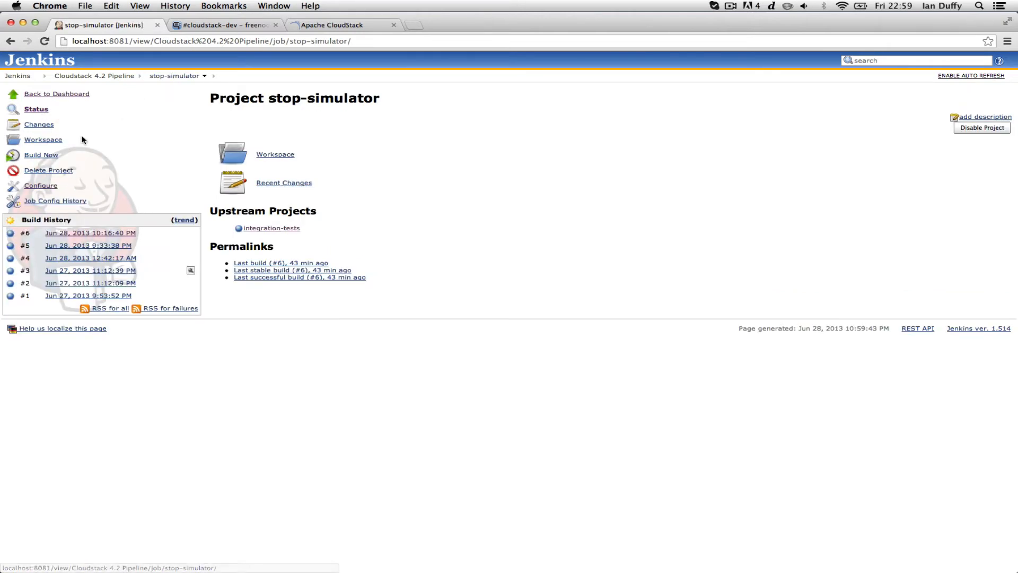
left_click(50, 185)
scroll(359, 275, "down", 2)
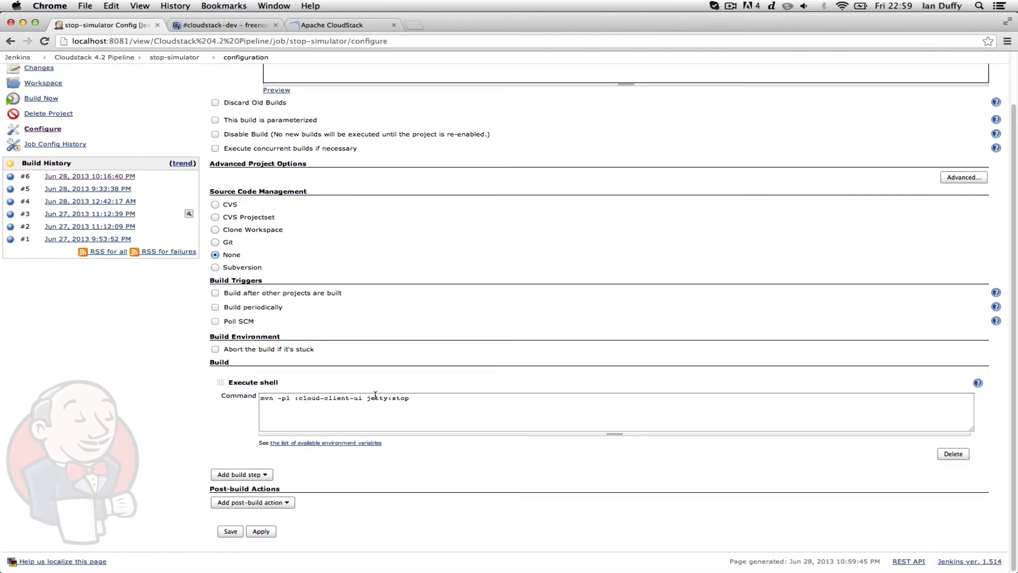
scroll(375, 395, "up", 2)
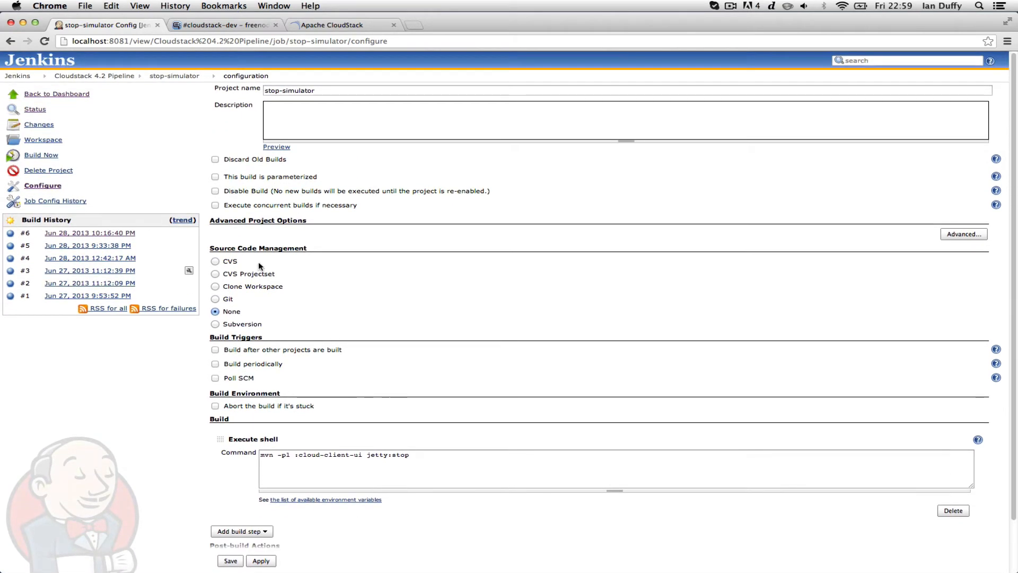
left_click(100, 81)
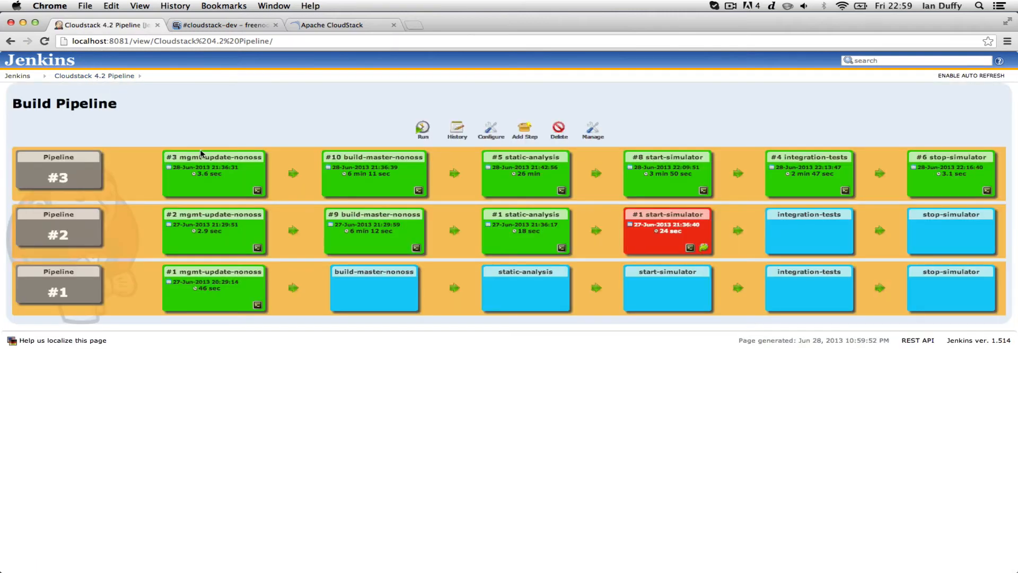
Go to the start-simulator project via build #8, run Build Now, and open build #9
left_click(667, 158)
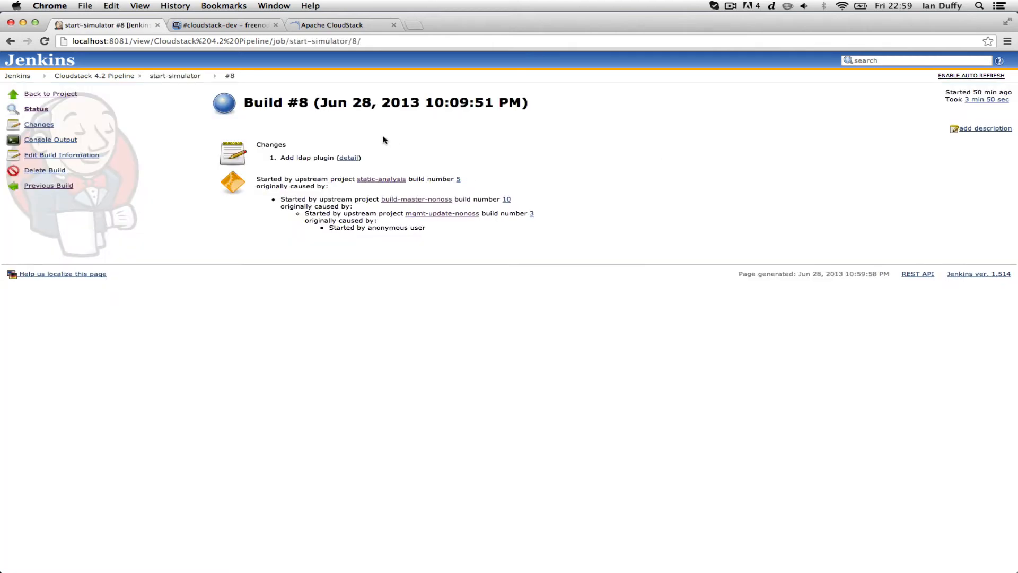
left_click(173, 77)
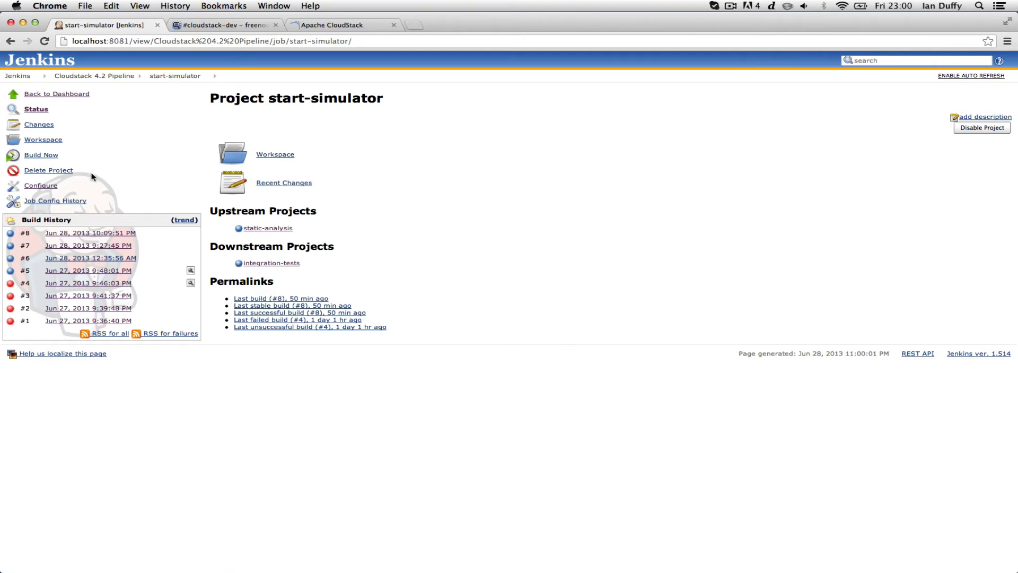
left_click(52, 157)
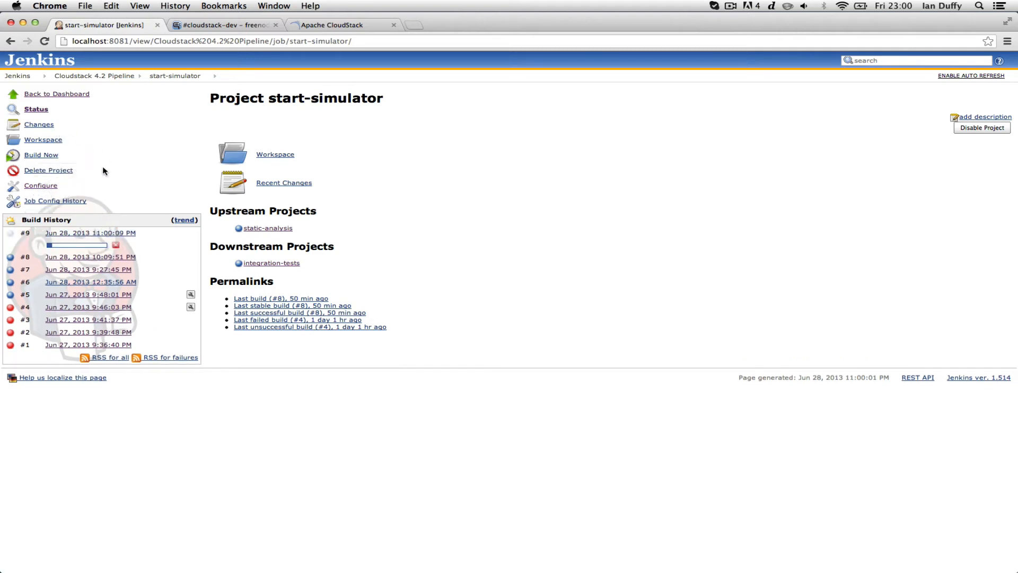
left_click(75, 233)
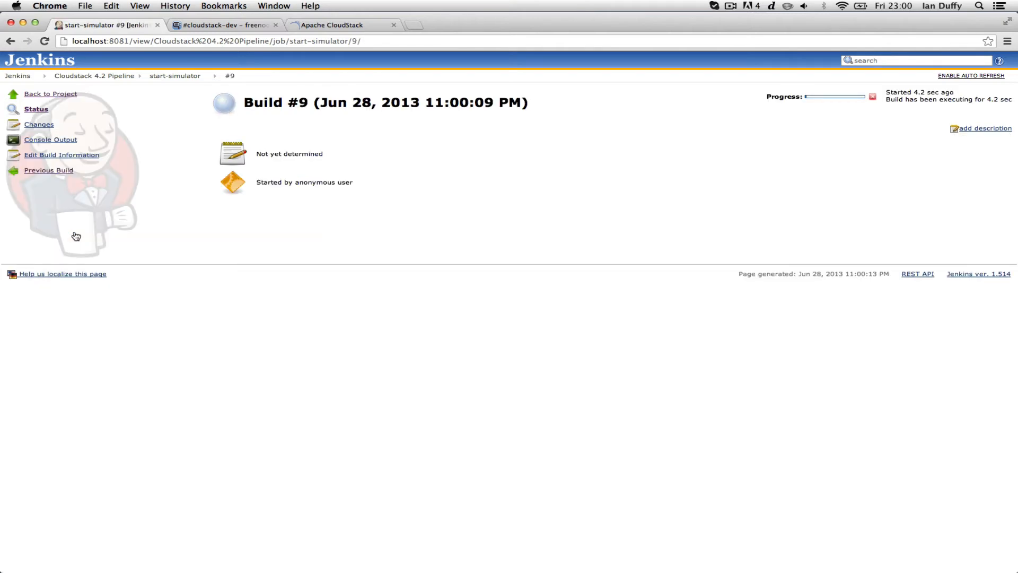
Watch start-simulator #9's console output as the simulator deploys, then launch Terminal
left_click(60, 139)
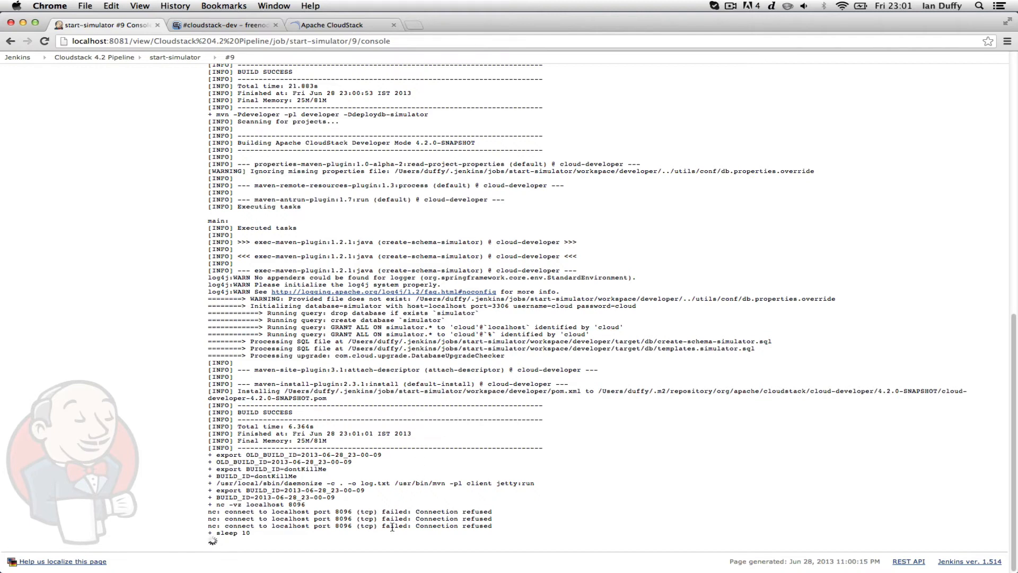
key("super+space")
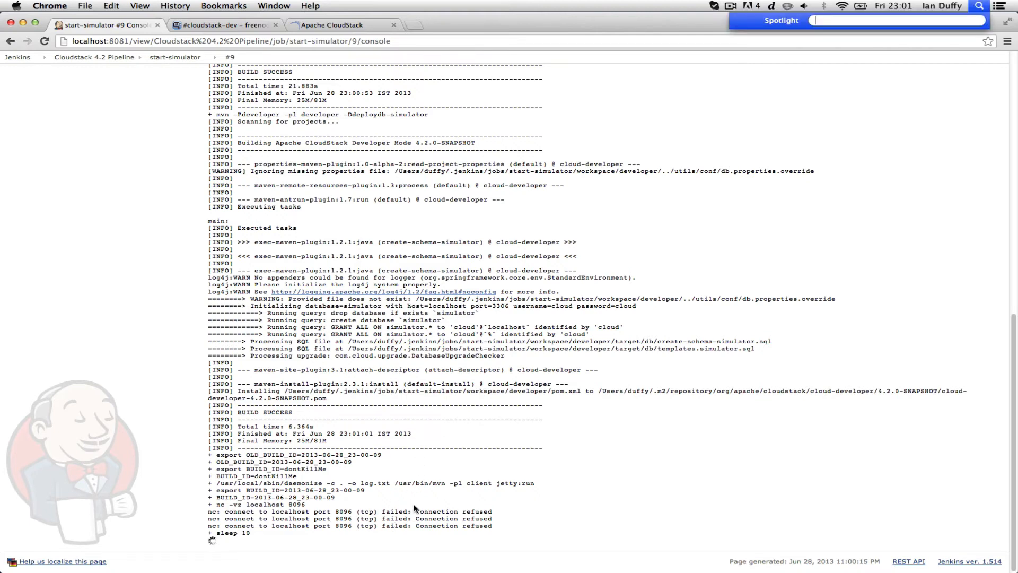
type("ter")
key("Return")
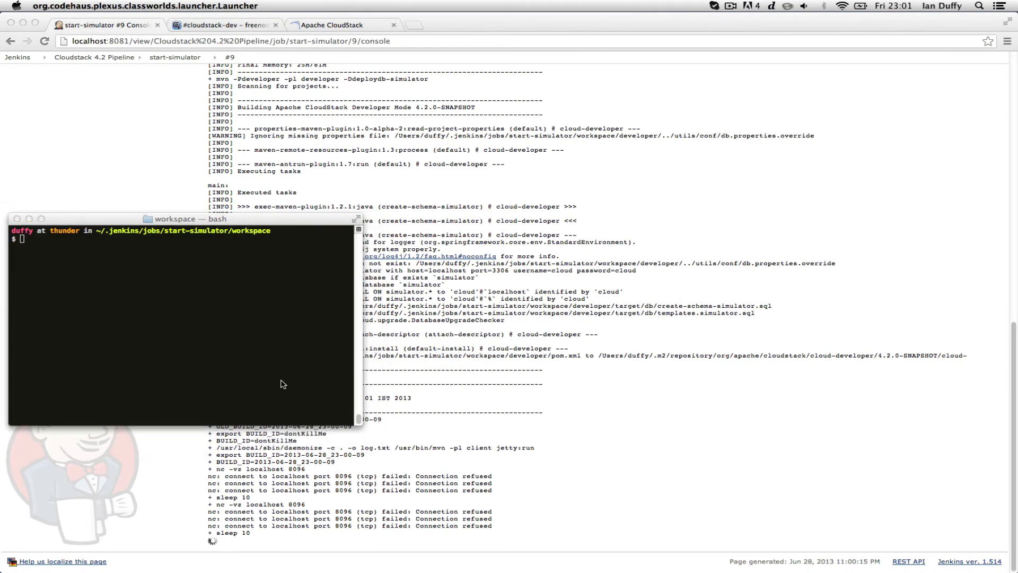
Stream log.txt with 'tail -f log.txt' until the build succeeds, then open the integration-tests project
left_click(207, 297)
type("tail -f ")
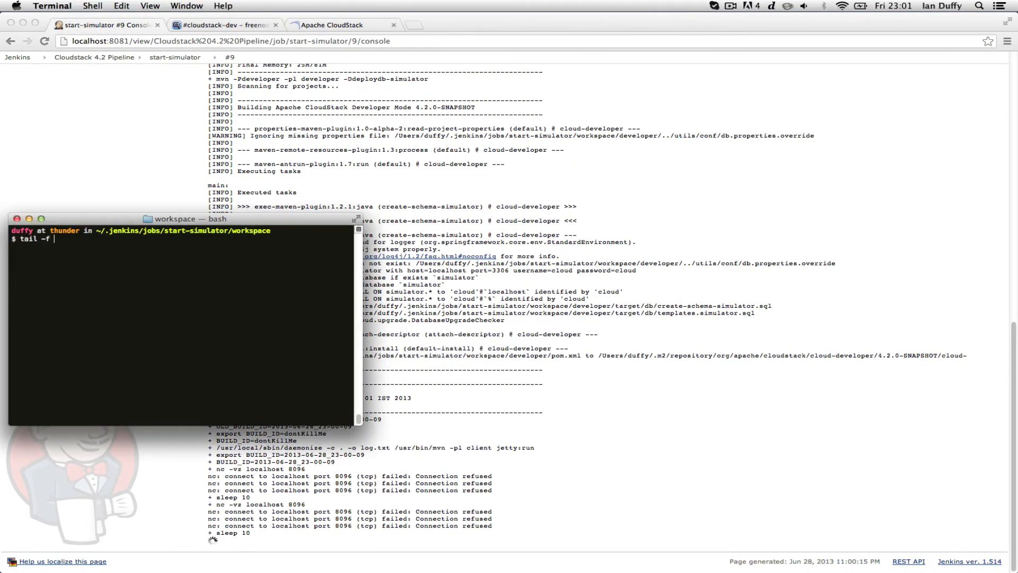
type("log.txt")
key("Return")
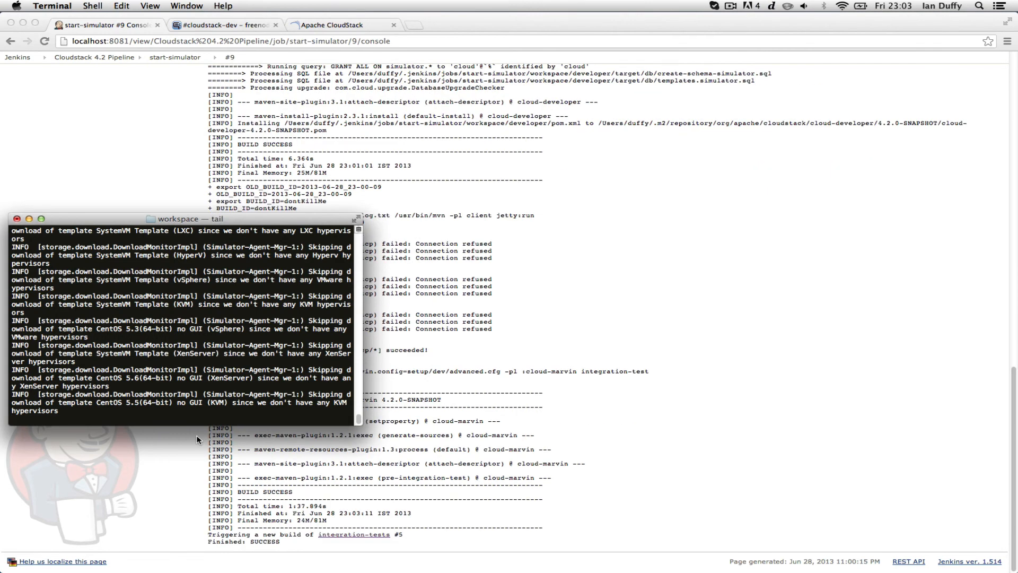
left_click(352, 533)
left_click(351, 533)
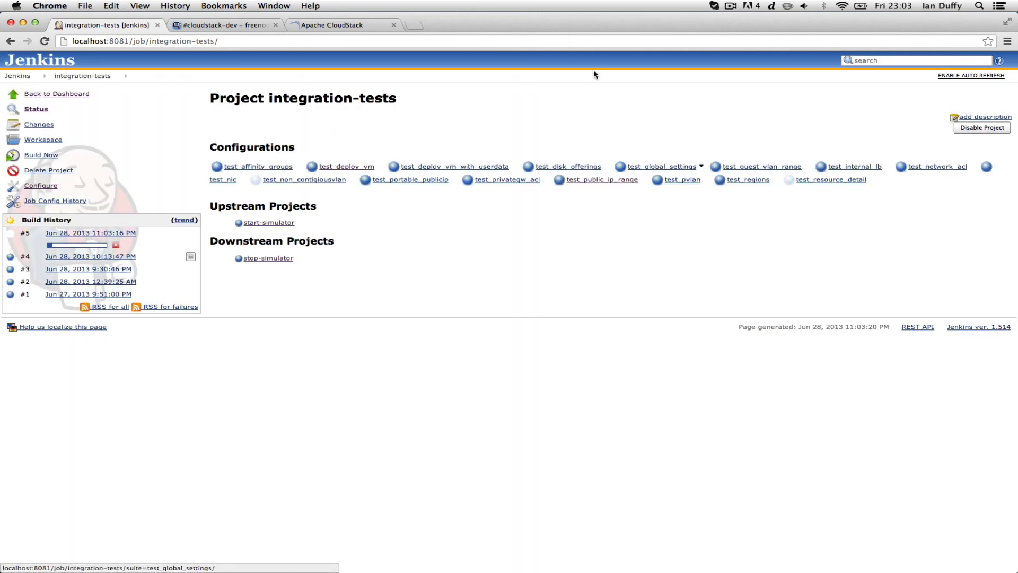
Unmaximise Chrome and snap the Jenkins window to the right half of the screen
double_click(577, 21)
left_click_drag(877, 118, 877, 106)
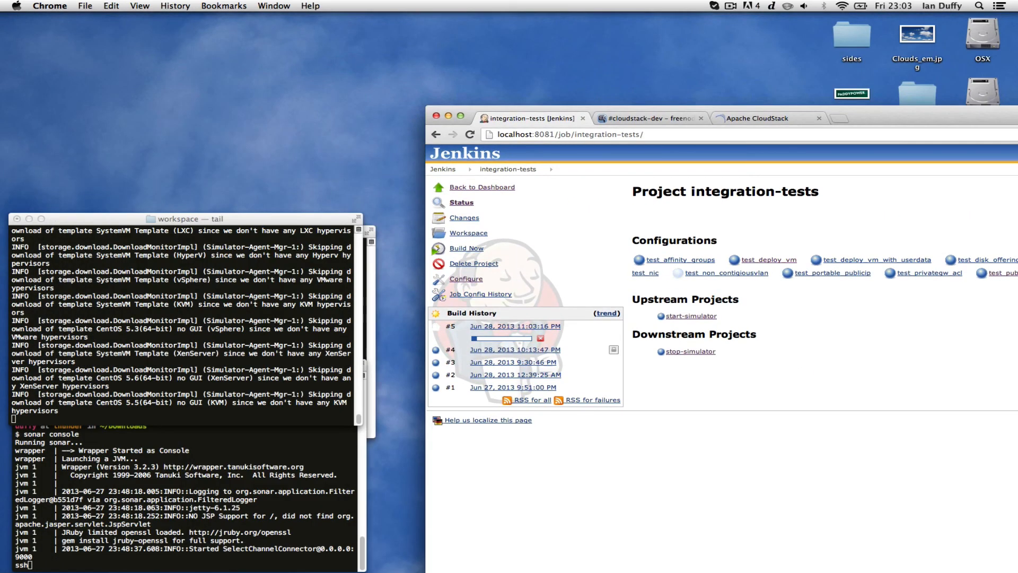
key("alt+super+Right")
Open a new browser window and load localhost:8000/client
key("super+n")
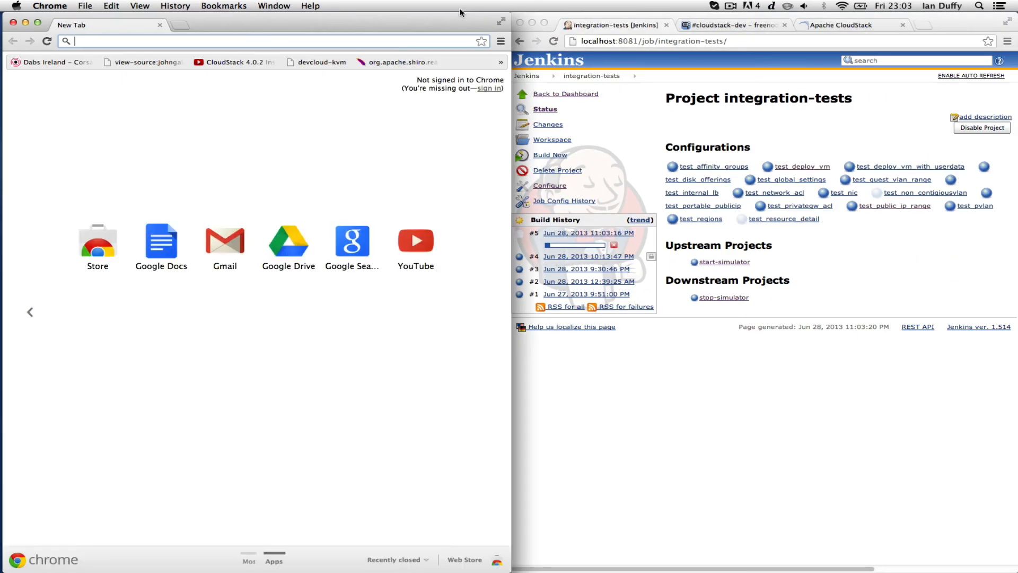
type("local")
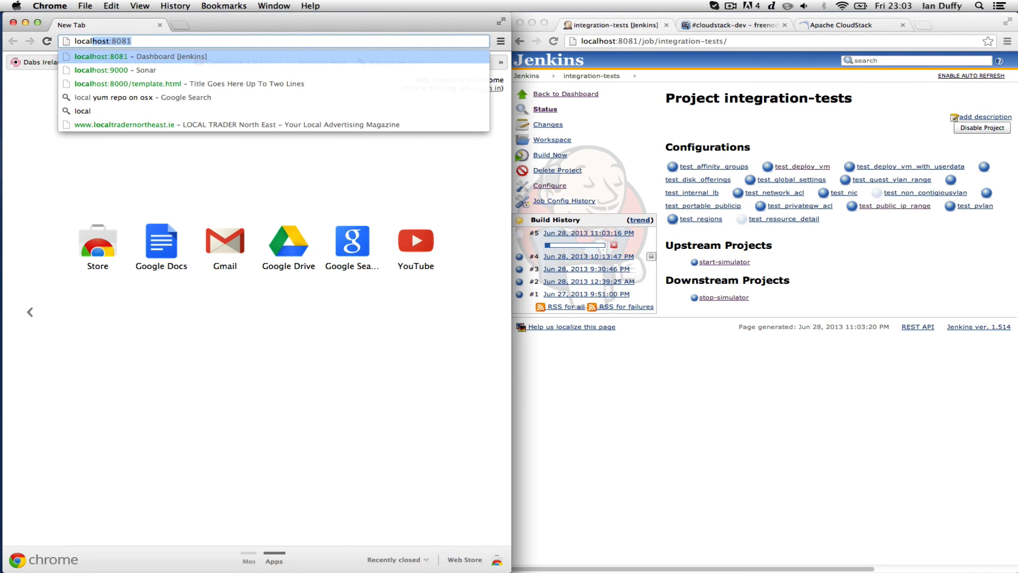
key("Down")
key("Down")
key("BackSpace")
key("BackSpace")
key("BackSpace")
key("BackSpace")
key("BackSpace")
key("BackSpace")
key("BackSpace")
key("BackSpace")
key("BackSpace")
key("BackSpace")
key("BackSpace")
key("BackSpace")
key("BackSpace")
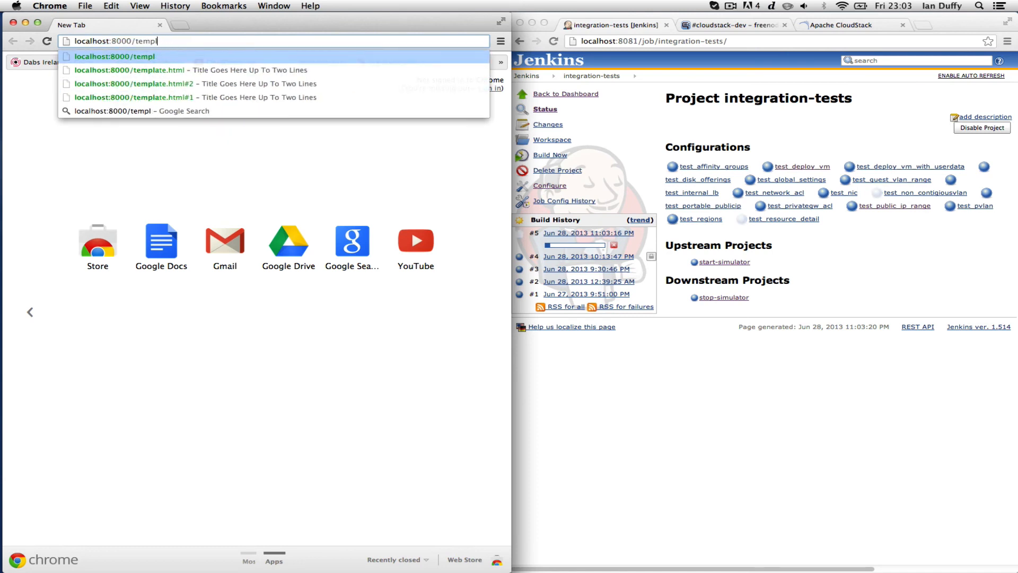
type("client")
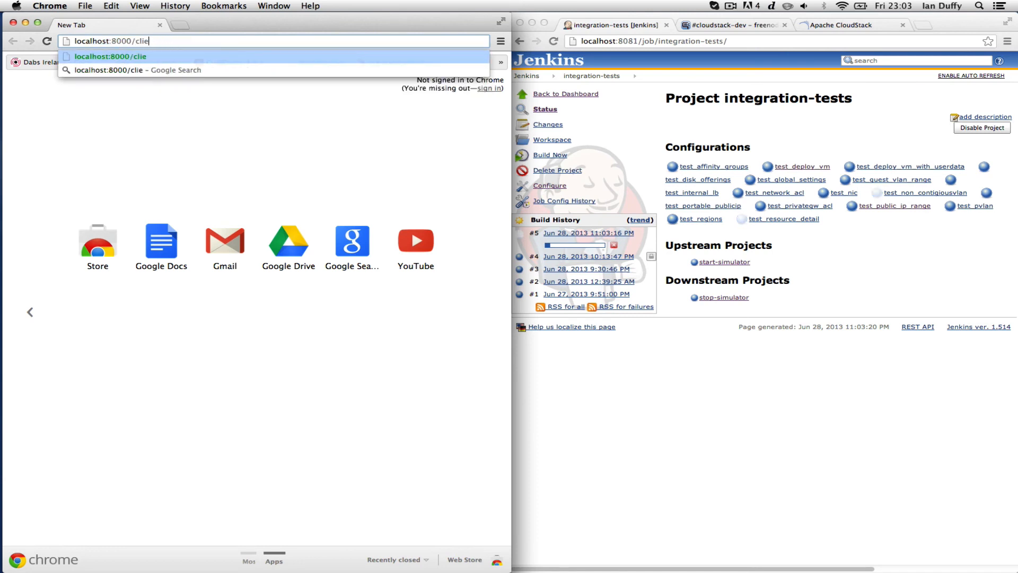
key("Return")
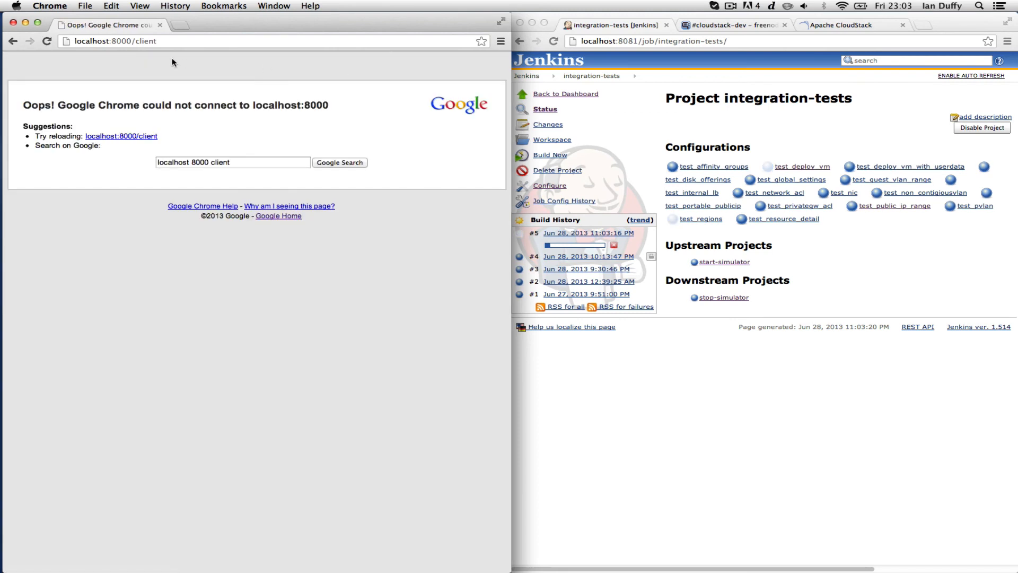
Correct the address port to load localhost:8080/client
left_click(130, 41)
left_click(130, 40)
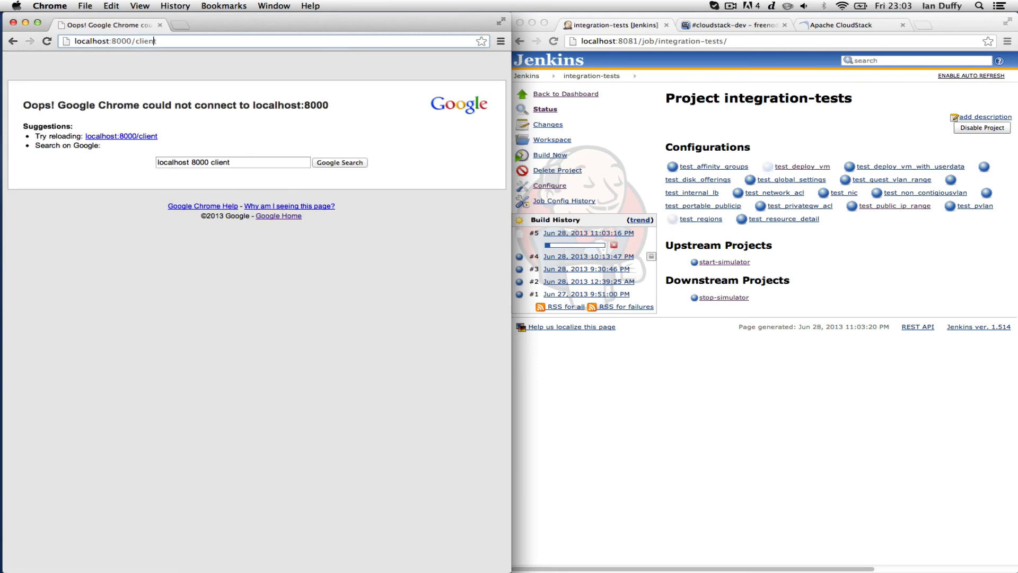
key("BackSpace")
type("8")
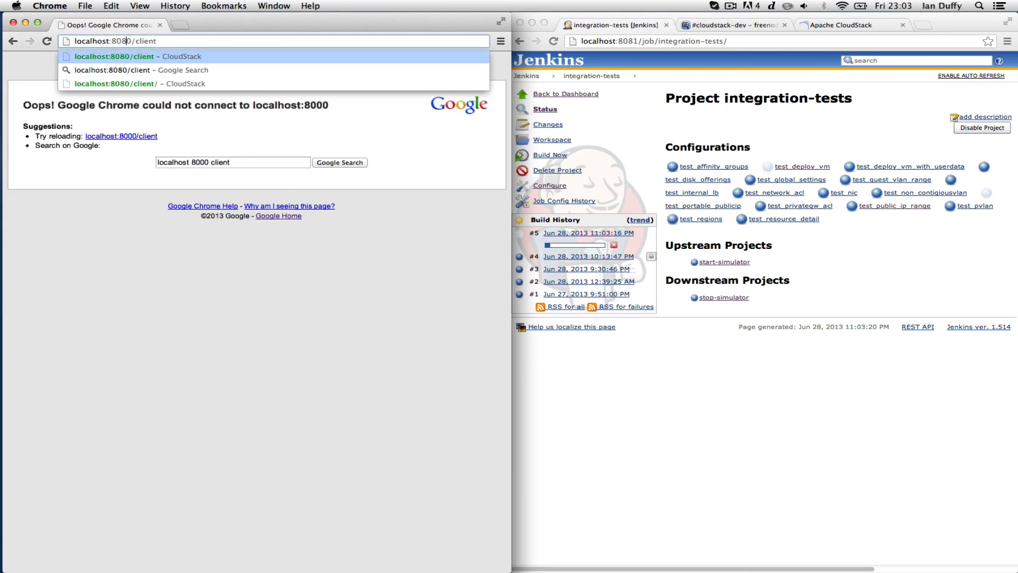
key("Return")
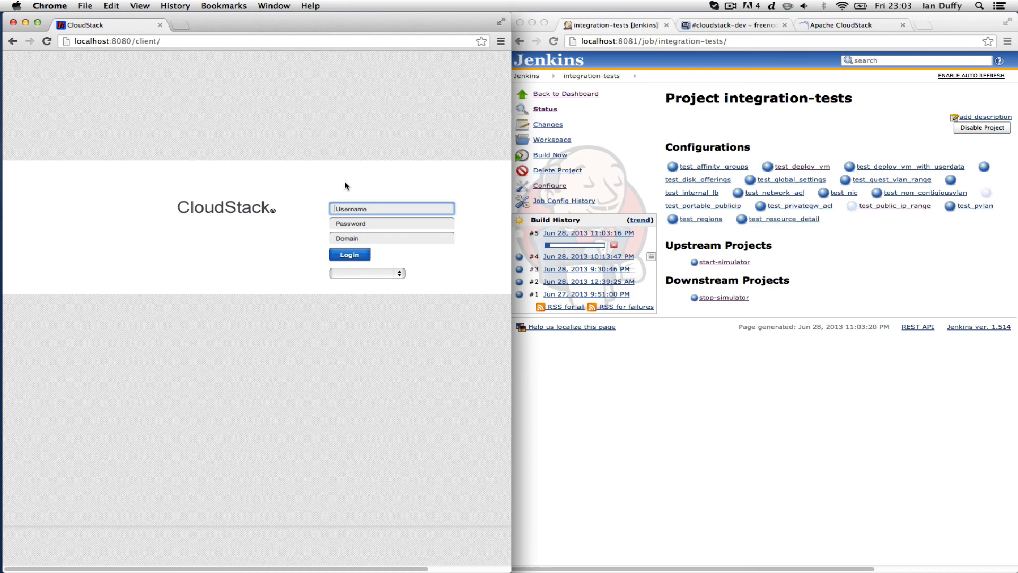
Log in to CloudStack as admin with the administrator password
type("admin")
key("Tab")
type("password")
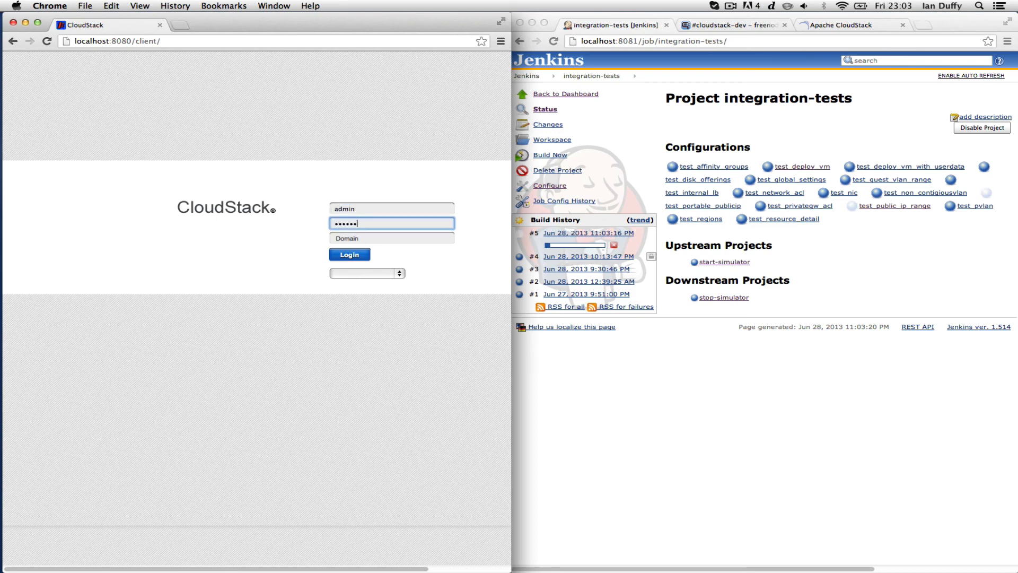
key("Return")
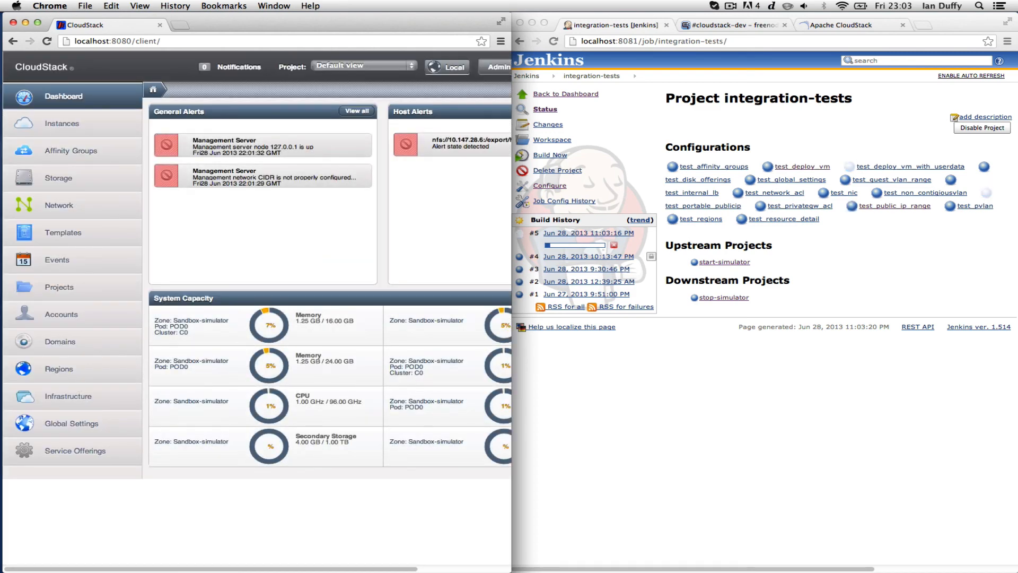
Review the simulator hosts under Infrastructure and the three running instances
left_click(98, 399)
scroll(212, 332, "right", 5)
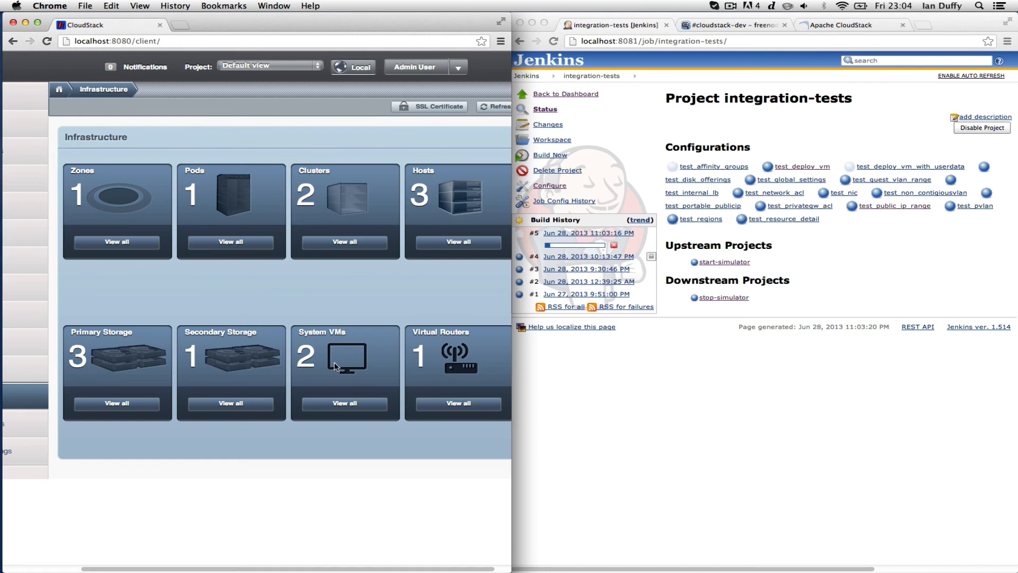
left_click(438, 243)
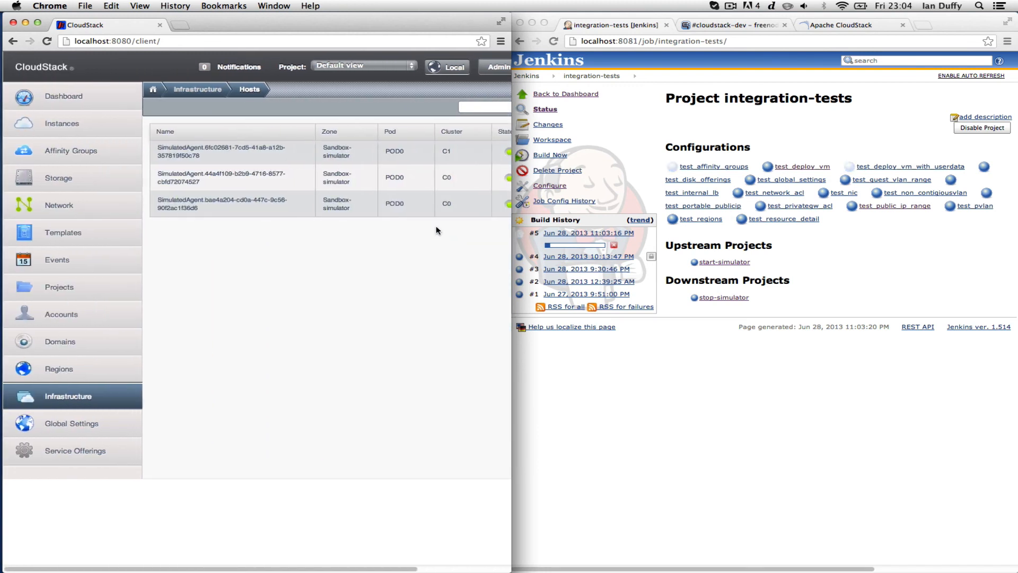
left_click(110, 132)
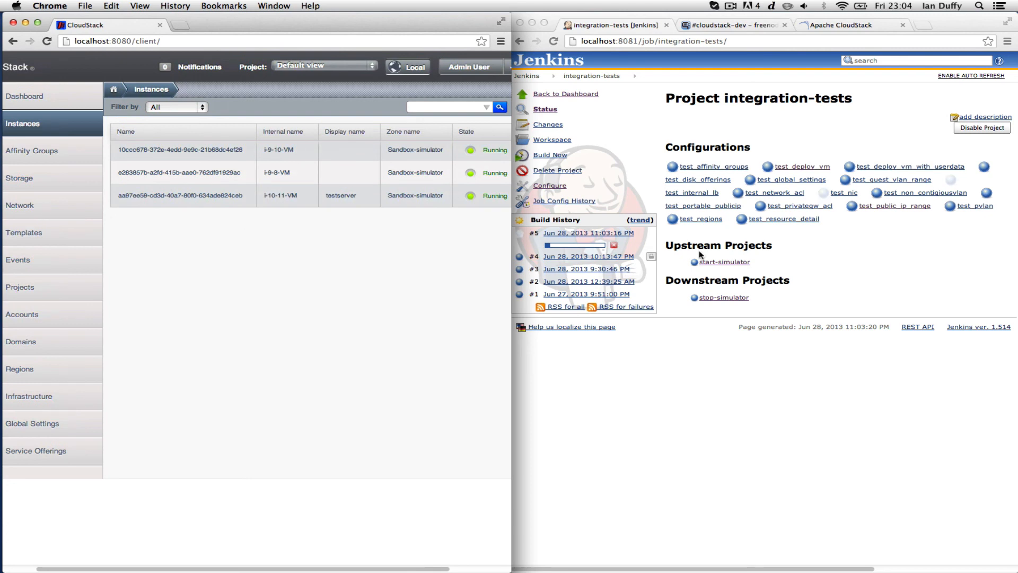
left_click(920, 265)
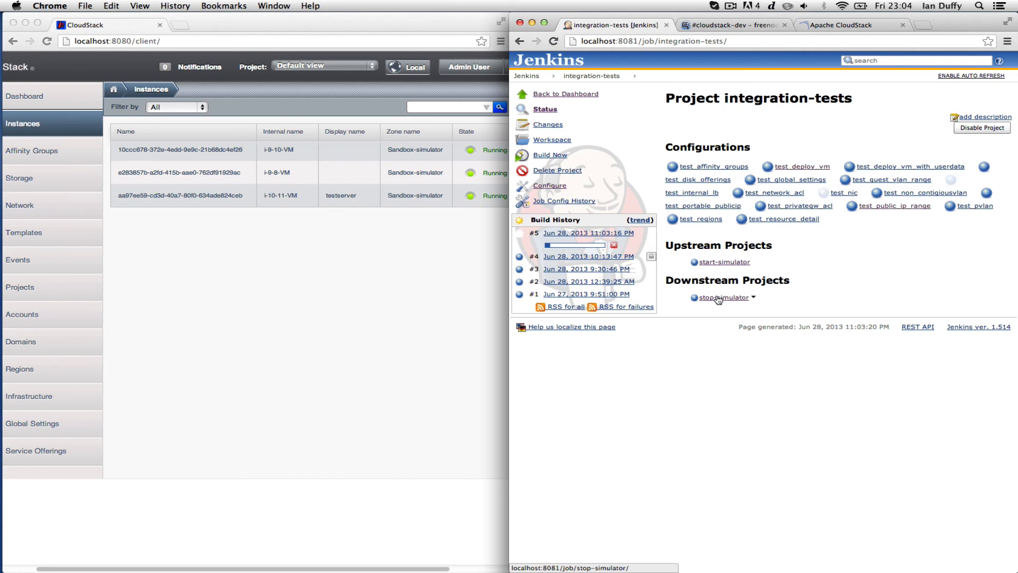
Return to the Jenkins dashboard to watch integration-tests #5 build
left_click(527, 77)
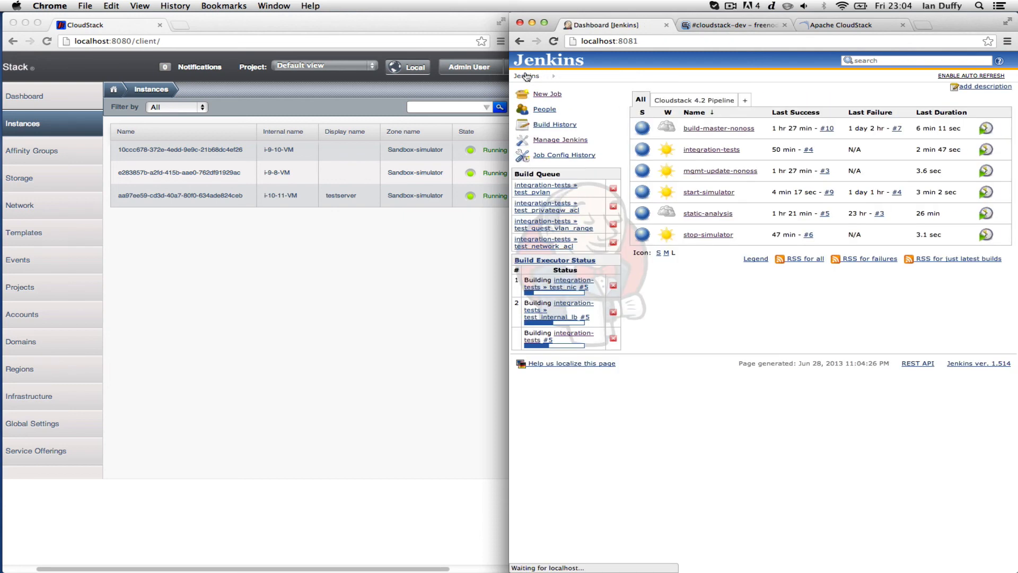